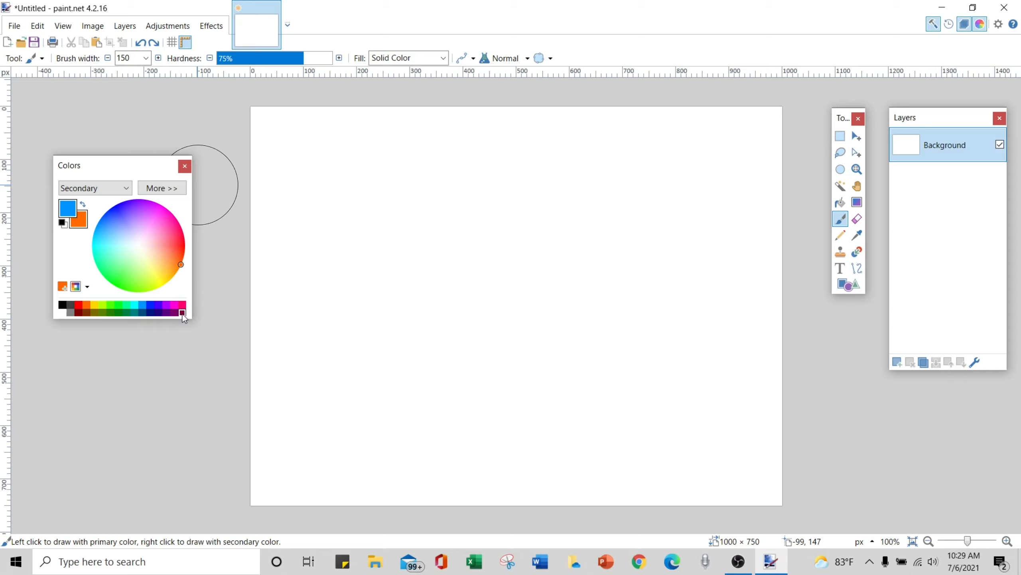
- Expand the Colors window, move it clear of the canvas, and set the secondary color to yellow FFD800
left_click(181, 190)
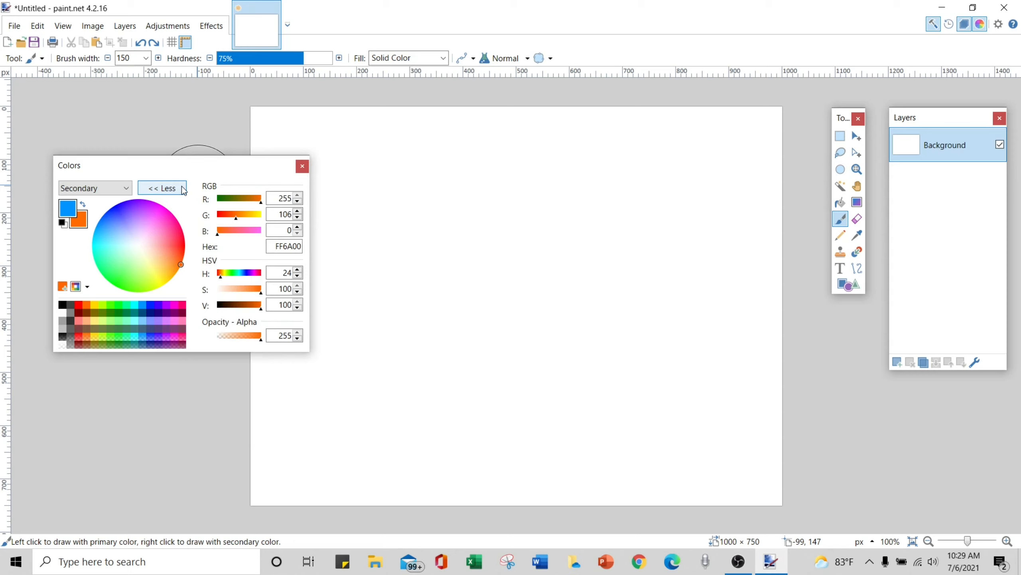
left_click_drag(262, 161, 234, 109)
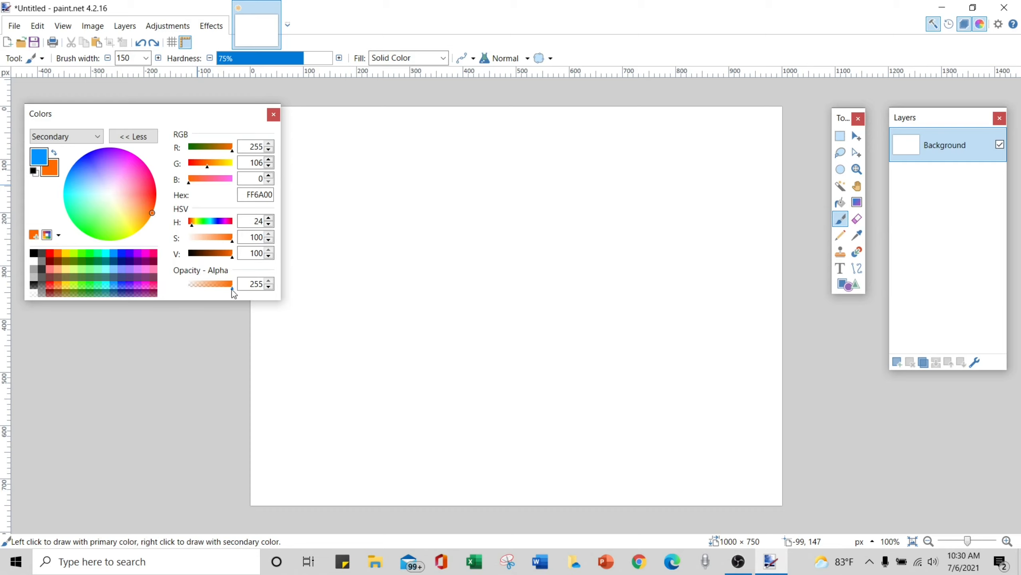
right_click(66, 253)
- Paint a vertical blue stroke near the canvas center and cover it with a stroke in yellow FFD800 set as the primary color
left_click_drag(470, 164, 490, 332)
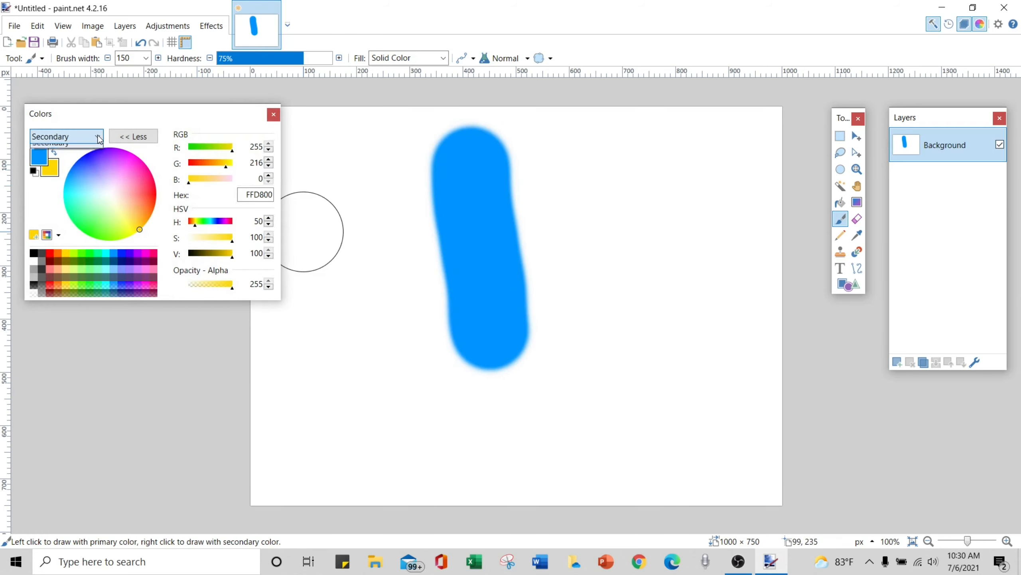
left_click(70, 137)
left_click(71, 149)
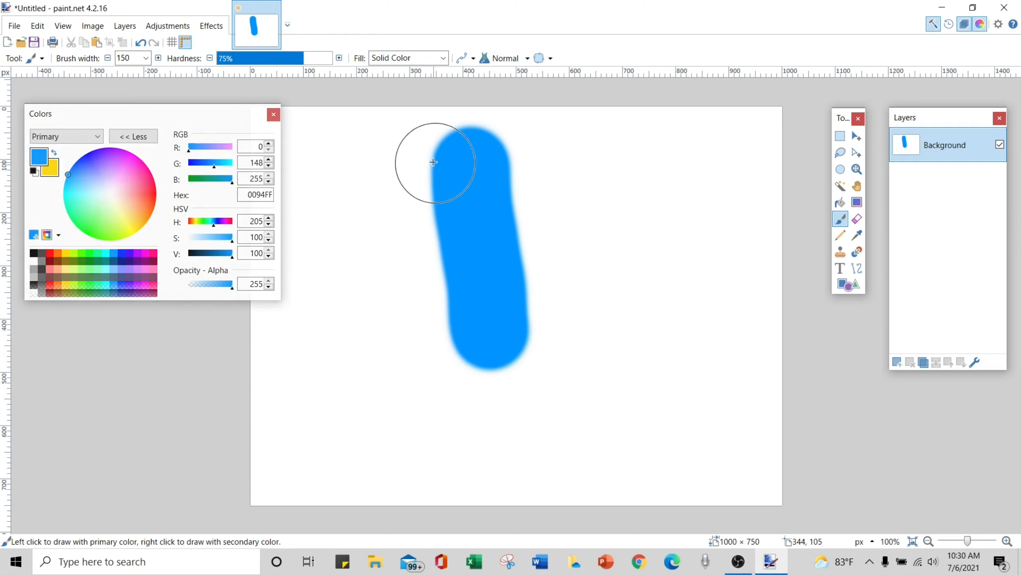
left_click(66, 254)
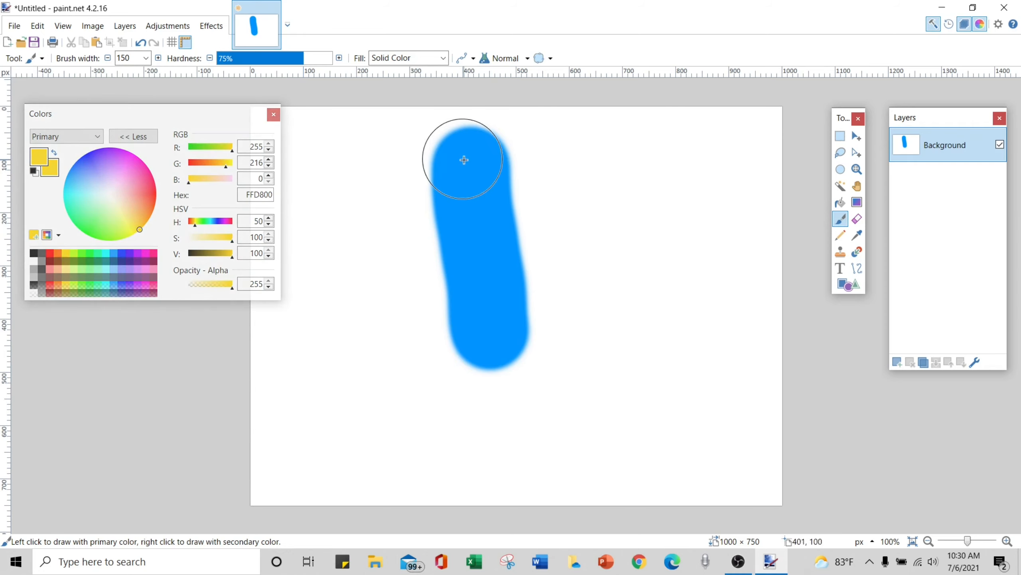
left_click_drag(466, 160, 488, 346)
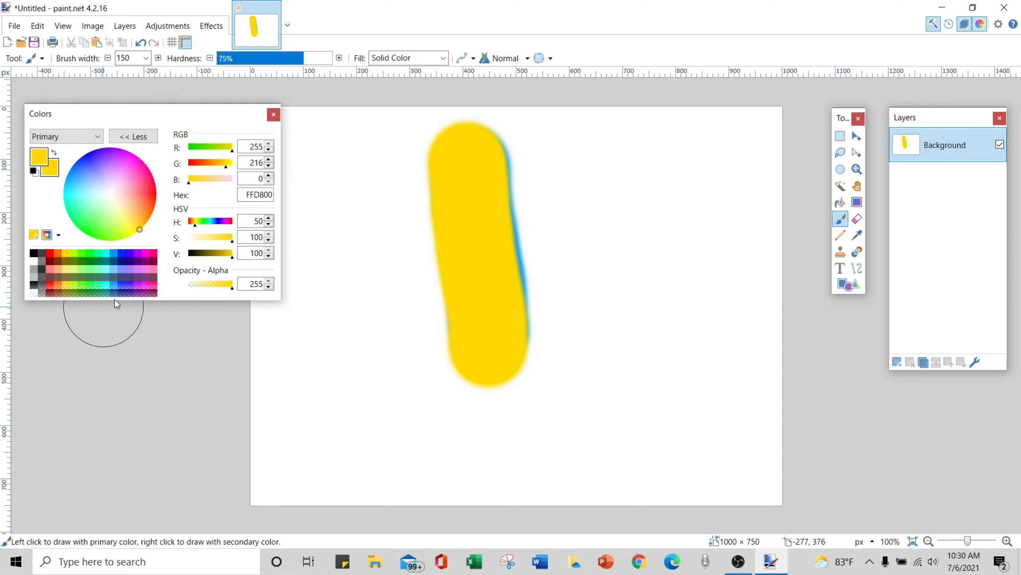
- At opacity 128, paint a horizontal blue 0094FF stroke across the yellow one and a vertical red FF0000 stroke crossing its left end
left_click(114, 287)
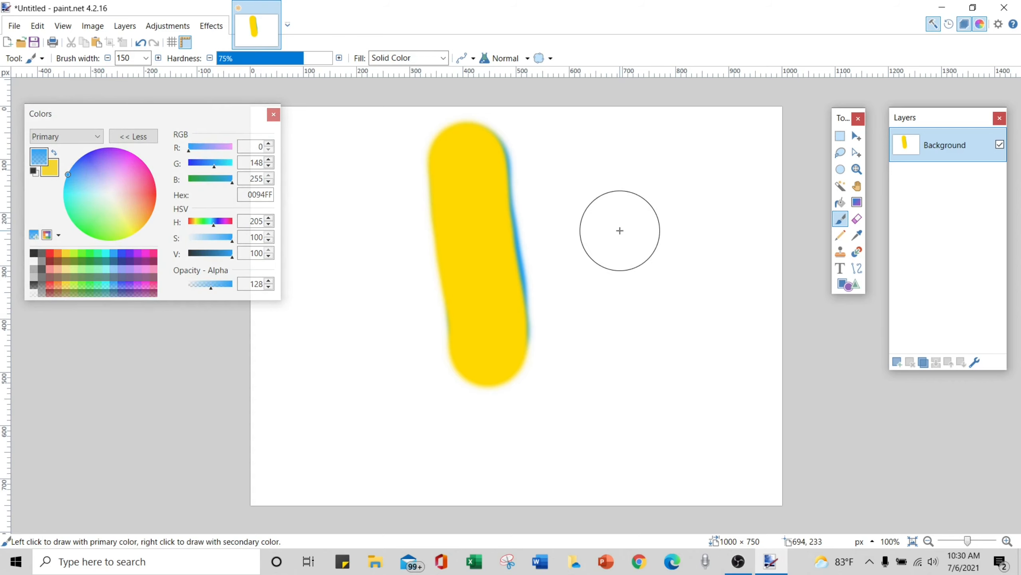
mouse_move(612, 206)
left_mouse_down()
mouse_move(493, 240)
mouse_move(349, 253)
left_mouse_up()
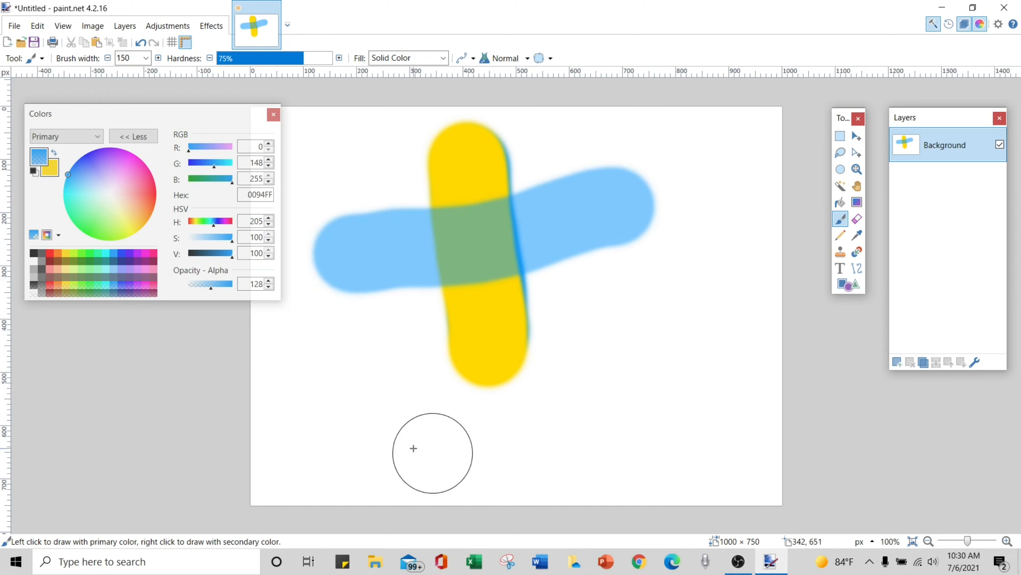
left_click(50, 284)
left_click_drag(358, 153, 389, 357)
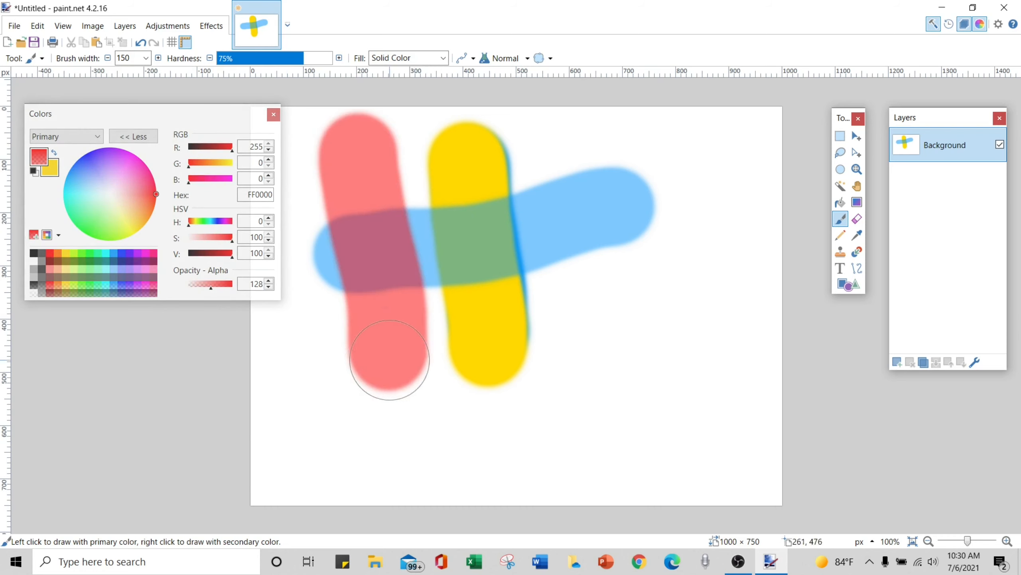
- Paint an opaque cyan 00FFFF stroke across the lower ends of the vertical strokes, plus short cyan and yellow diagonal strokes at its right end
left_click(107, 253)
left_click_drag(328, 387, 578, 354)
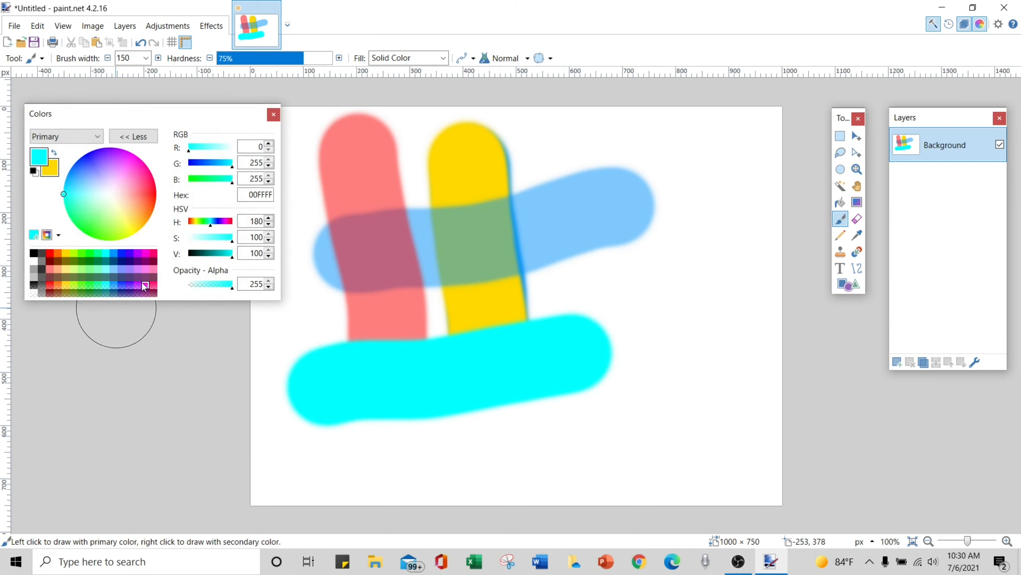
mouse_move(572, 434)
left_mouse_down()
mouse_move(571, 375)
mouse_move(601, 302)
mouse_move(556, 416)
left_mouse_up()
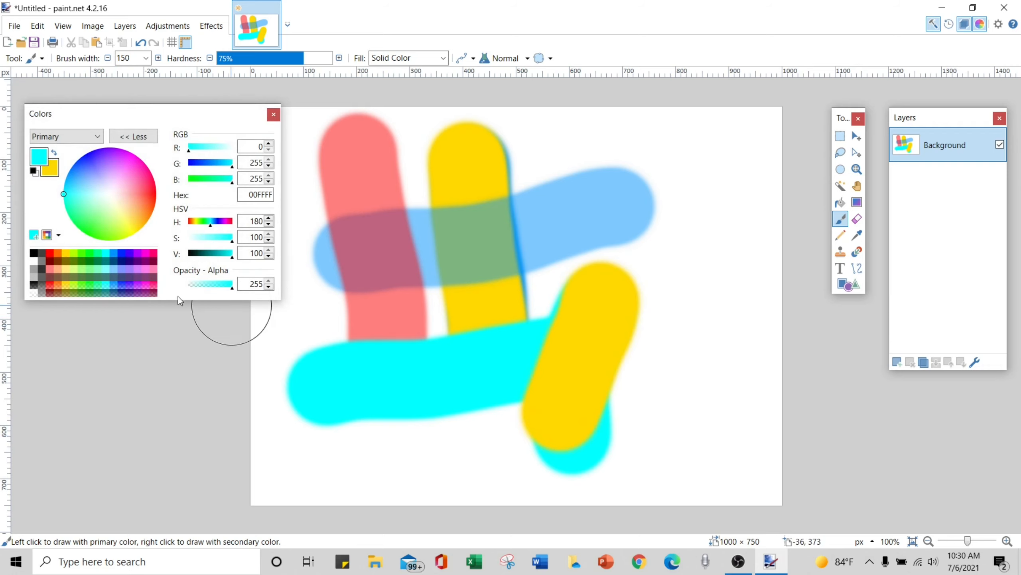
- Paint a diagonal magenta FF00DC stroke at opacity 81 across all the existing strokes
left_click(148, 256)
left_click(203, 283)
left_click_drag(683, 398, 337, 247)
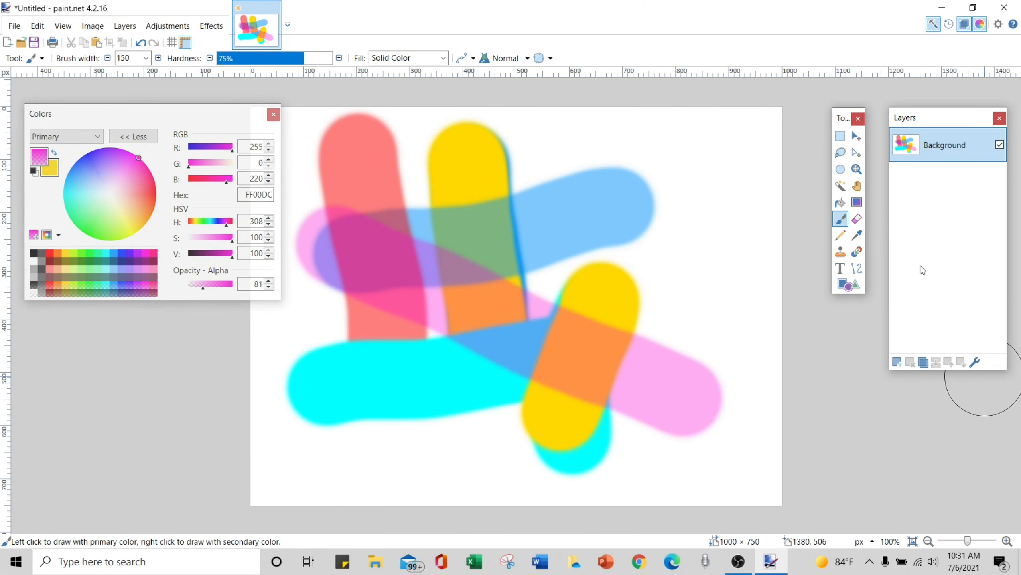
- Add a new layer above the background and fill it with opaque white
key("ctrl+shift+n")
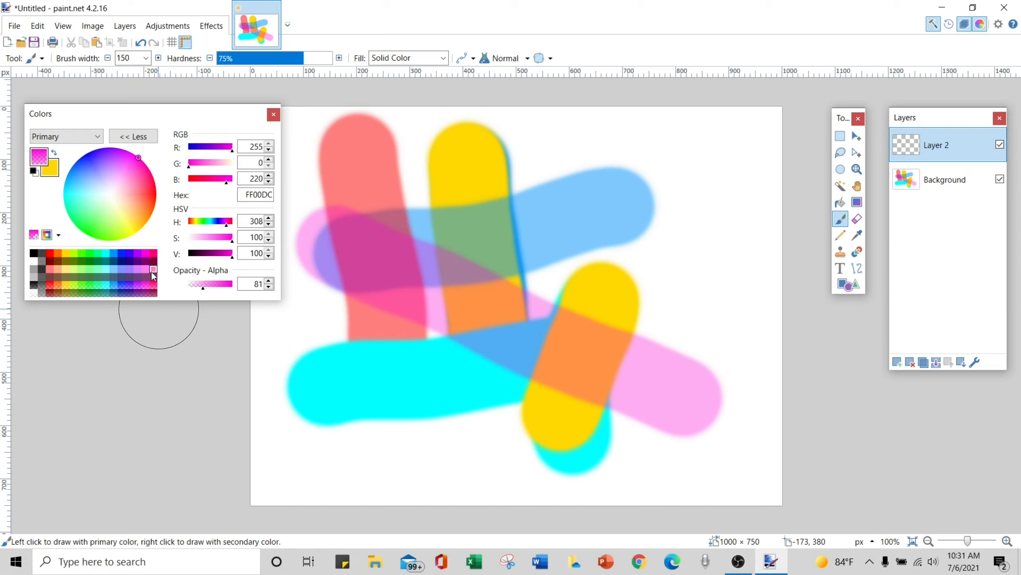
left_click(840, 202)
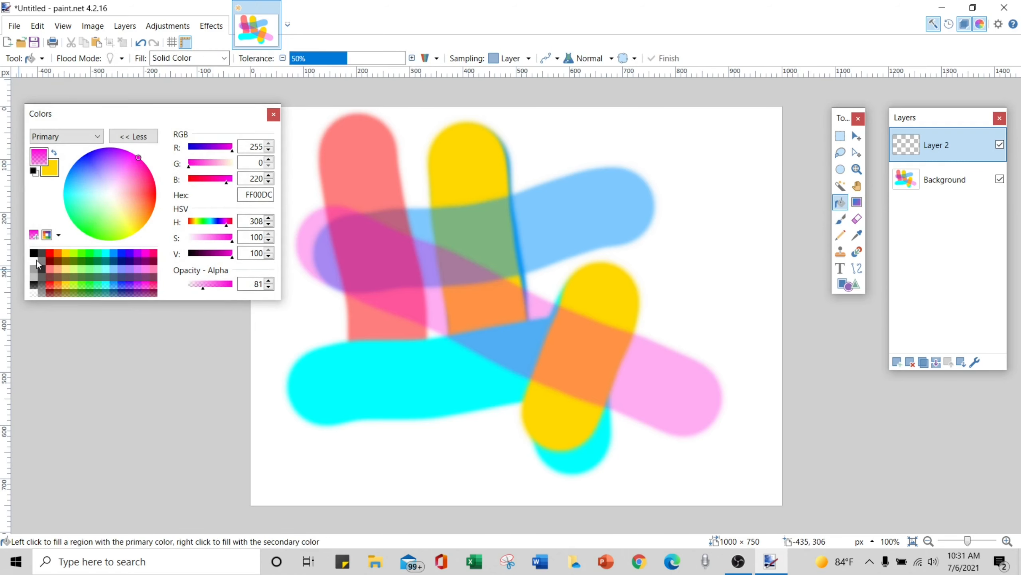
left_click(34, 293)
left_click(299, 279)
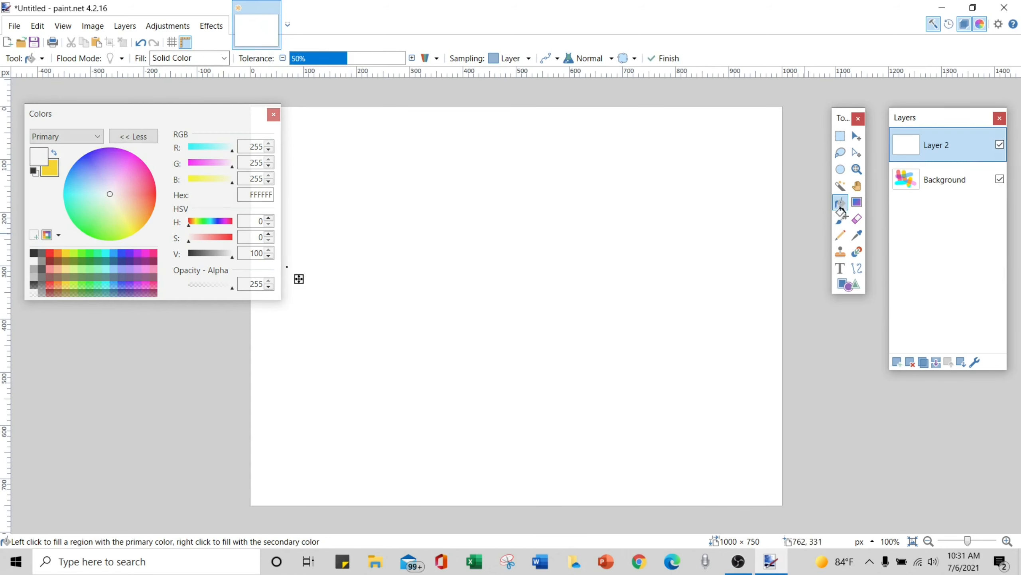
- Add another layer and draw a black rectangle outline on it, about 912 × 625 px with a brush width of 6
left_click(897, 363)
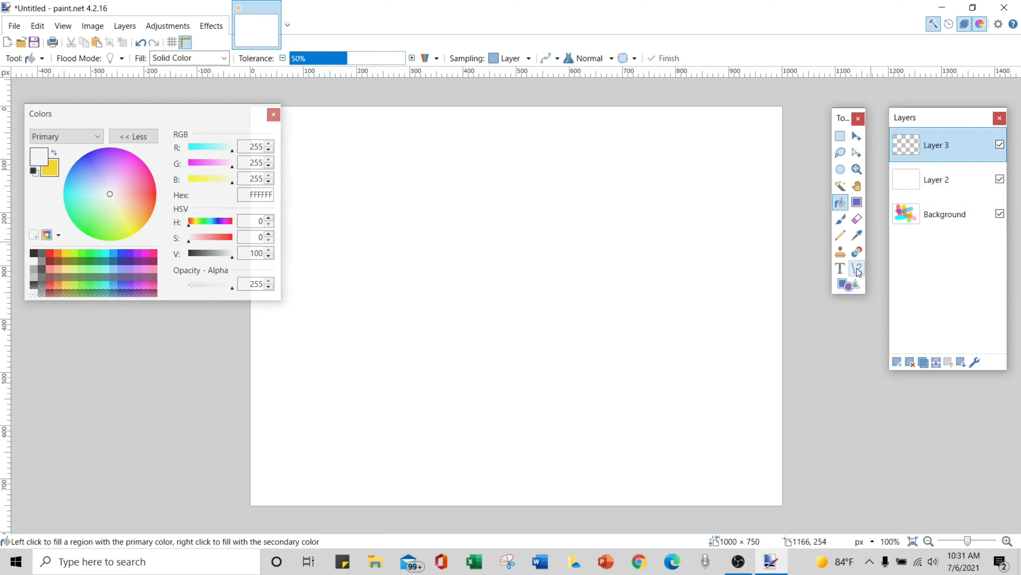
left_click(849, 284)
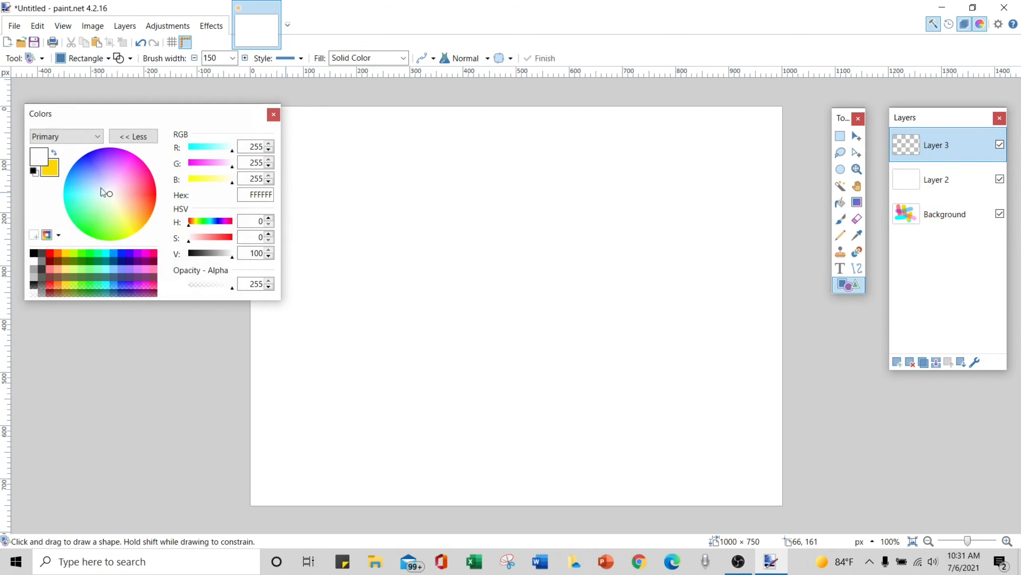
left_click(34, 252)
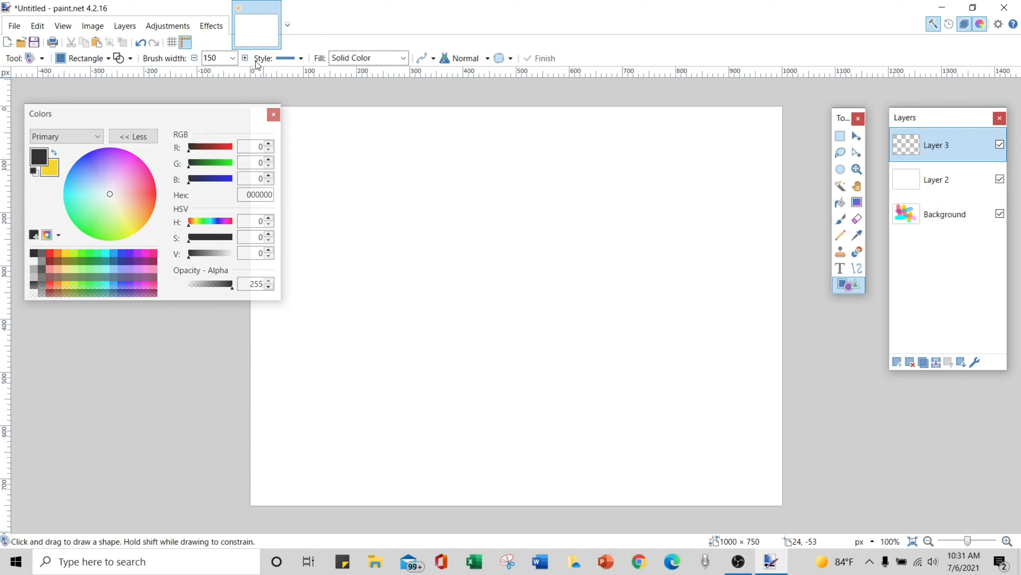
left_click(232, 58)
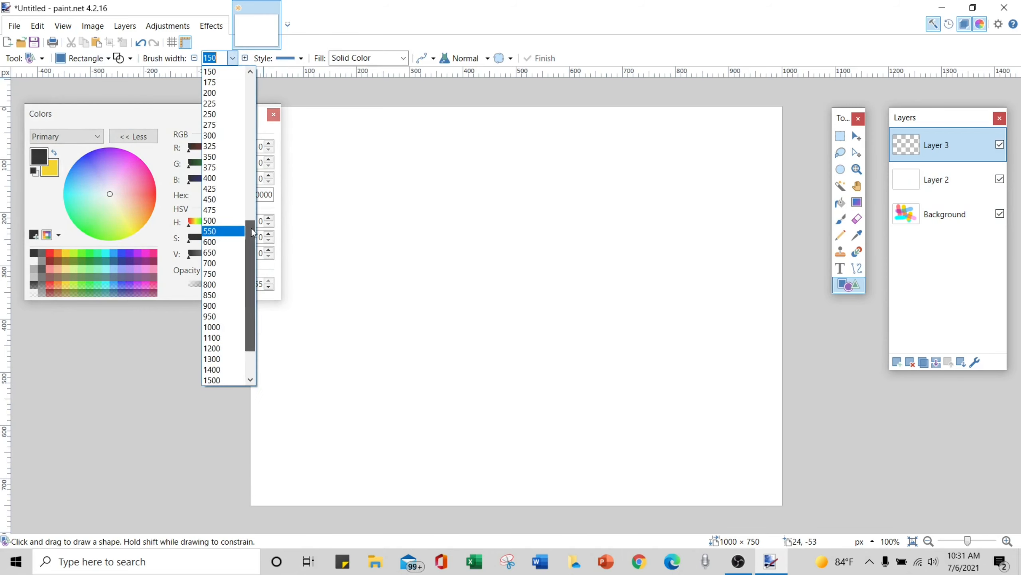
left_click_drag(251, 233, 255, 68)
left_click(233, 129)
left_click_drag(761, 129, 276, 460)
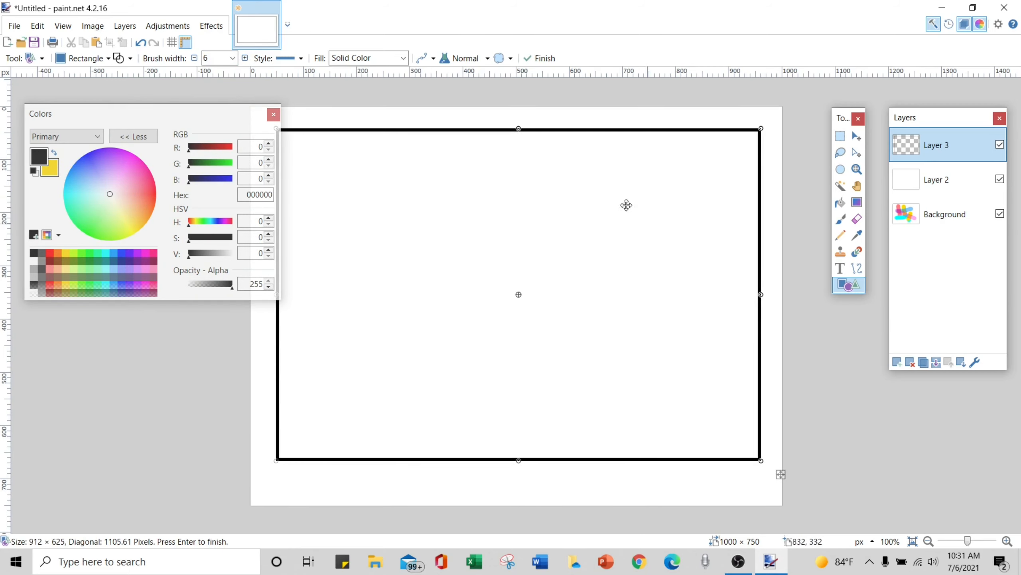
key("Return")
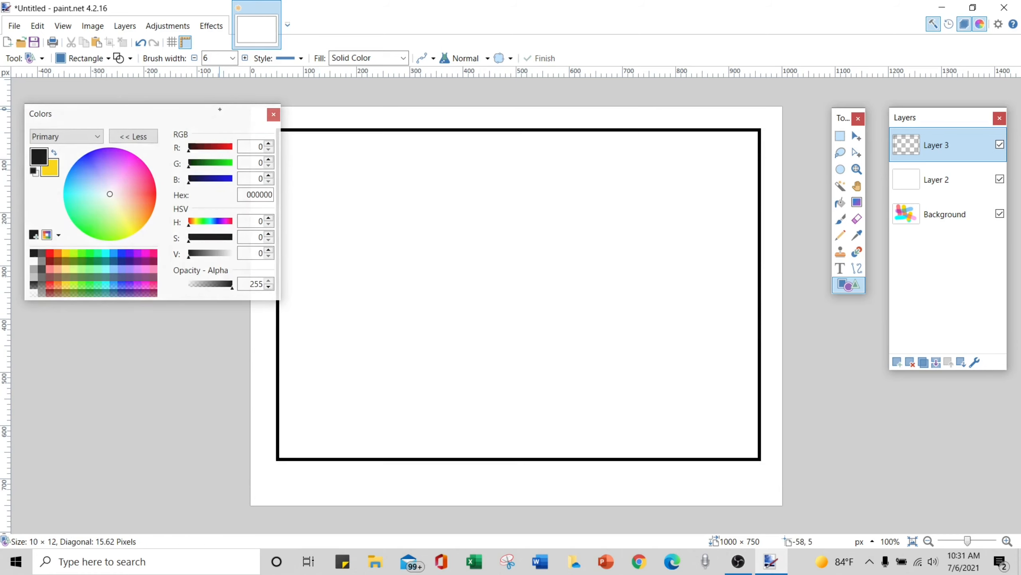
- Finish the stray shape outside the canvas and reposition the Colors window clear of the rectangle
left_click_drag(205, 109, 116, 112)
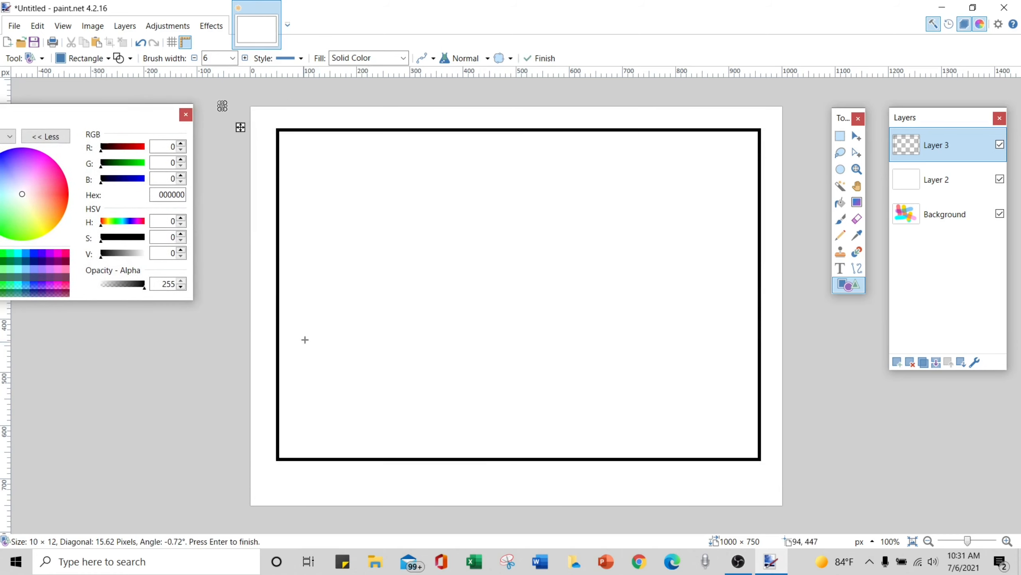
key("Return")
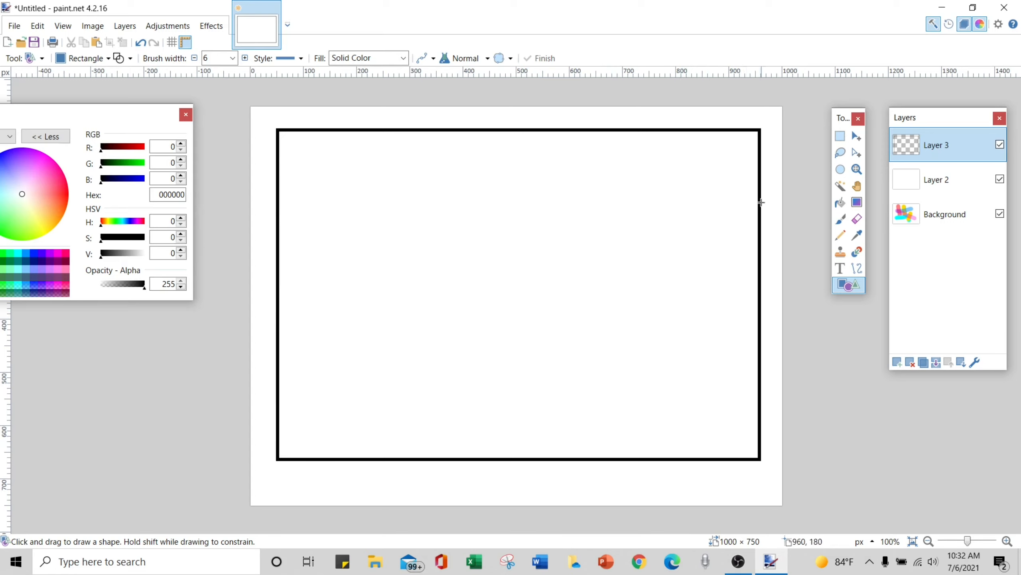
left_click_drag(148, 114, 212, 102)
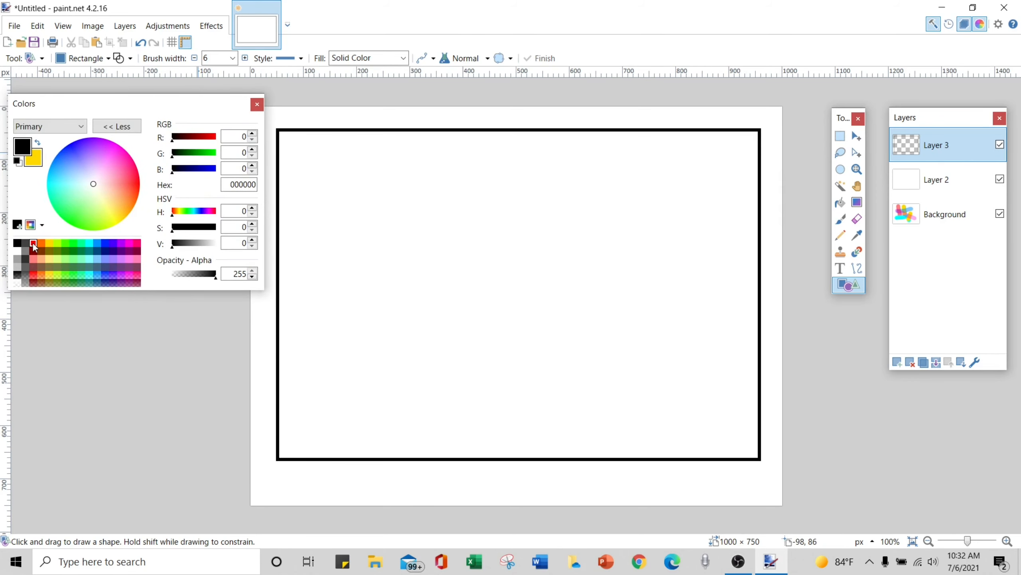
- Set the primary color to red FF0000 and select the rectangle's interior with the Magic Wand
left_click(33, 243)
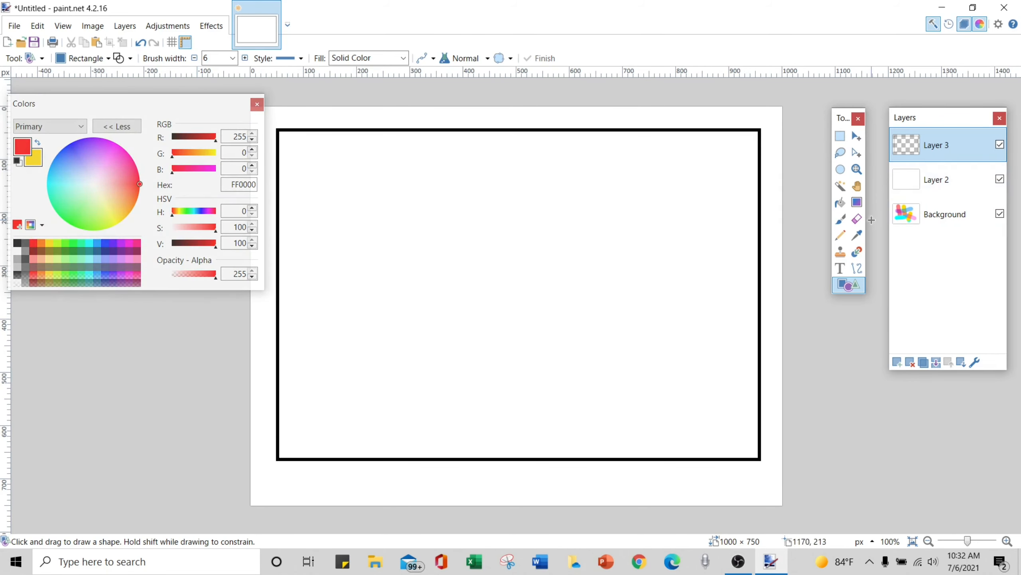
left_click(840, 186)
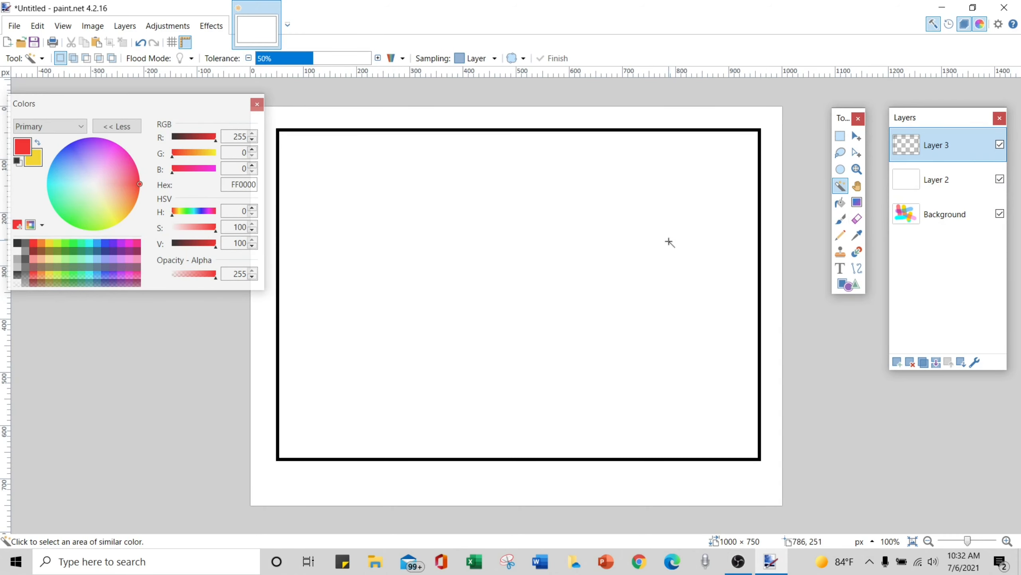
left_click(653, 265)
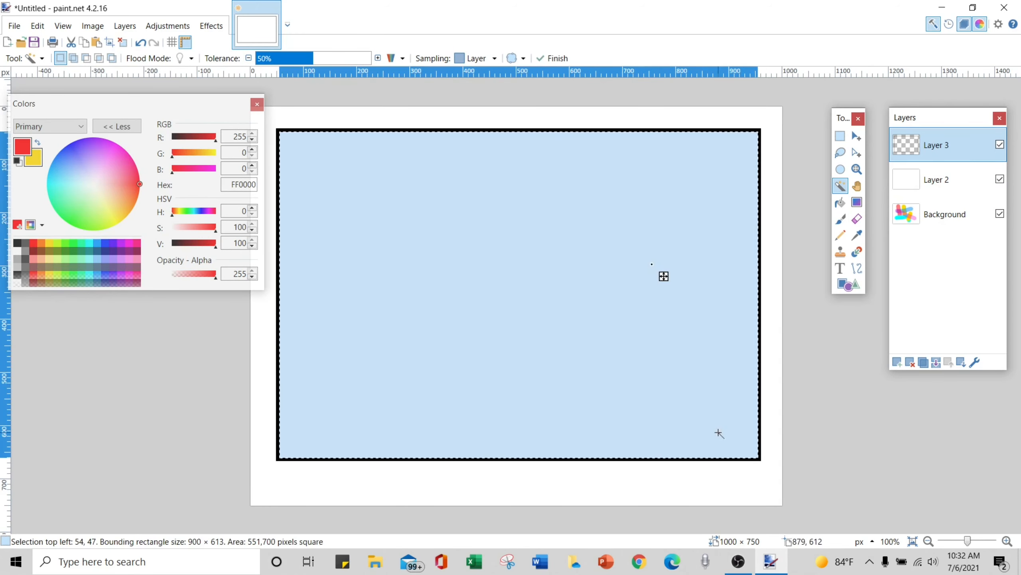
- Paint dark red 7F0000 bands down the left and right sides of the selected interior using a brush width of 150
left_click(841, 219)
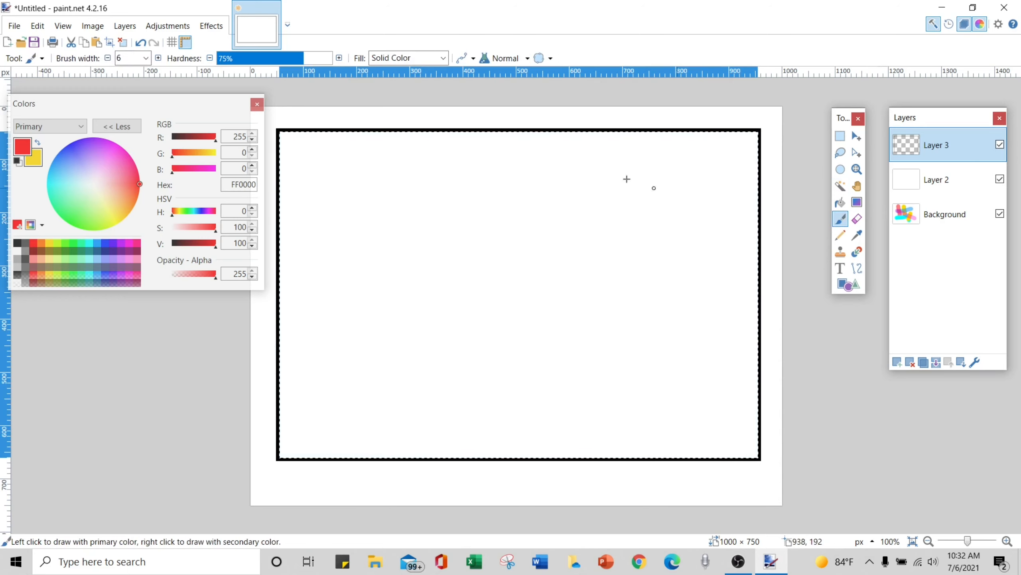
left_click(145, 58)
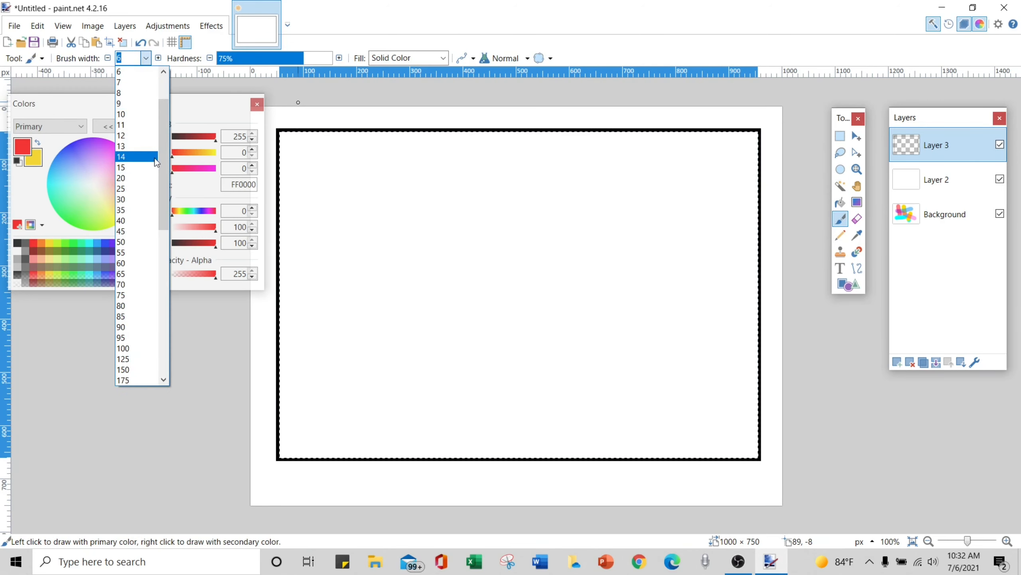
left_click_drag(162, 158, 162, 206)
left_click(122, 252)
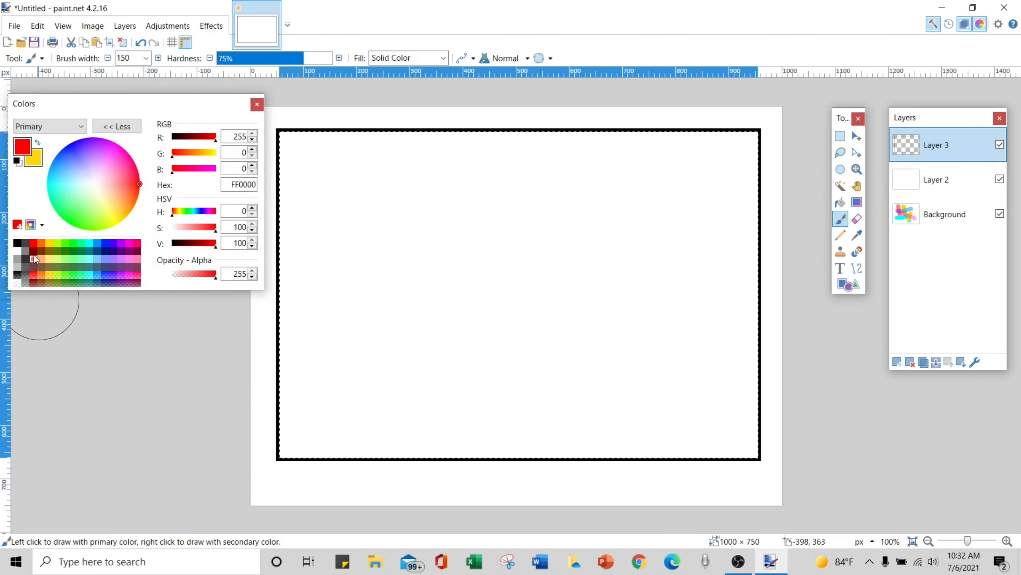
left_click(34, 252)
left_click_drag(324, 149, 321, 190)
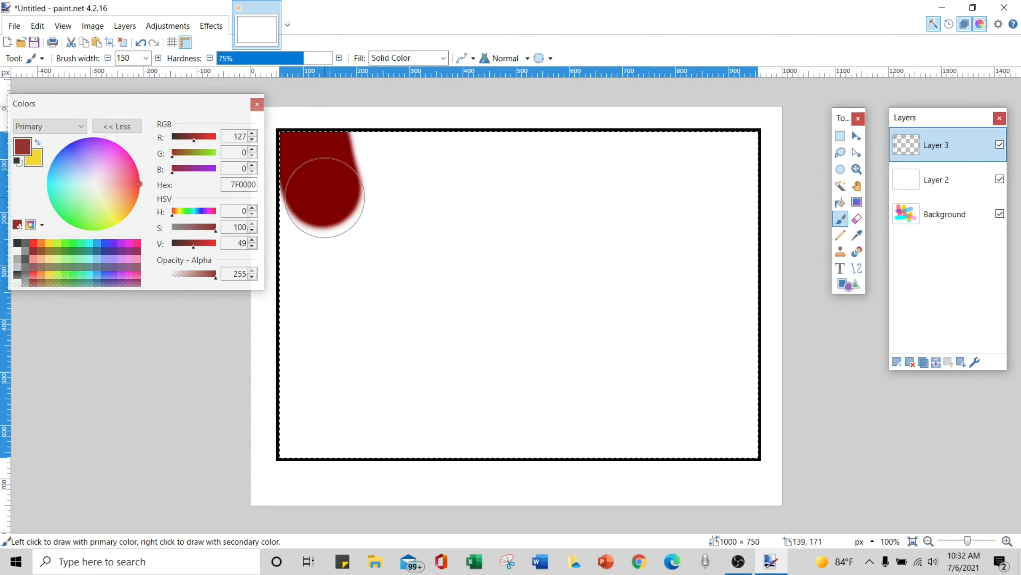
left_click_drag(307, 390, 311, 453)
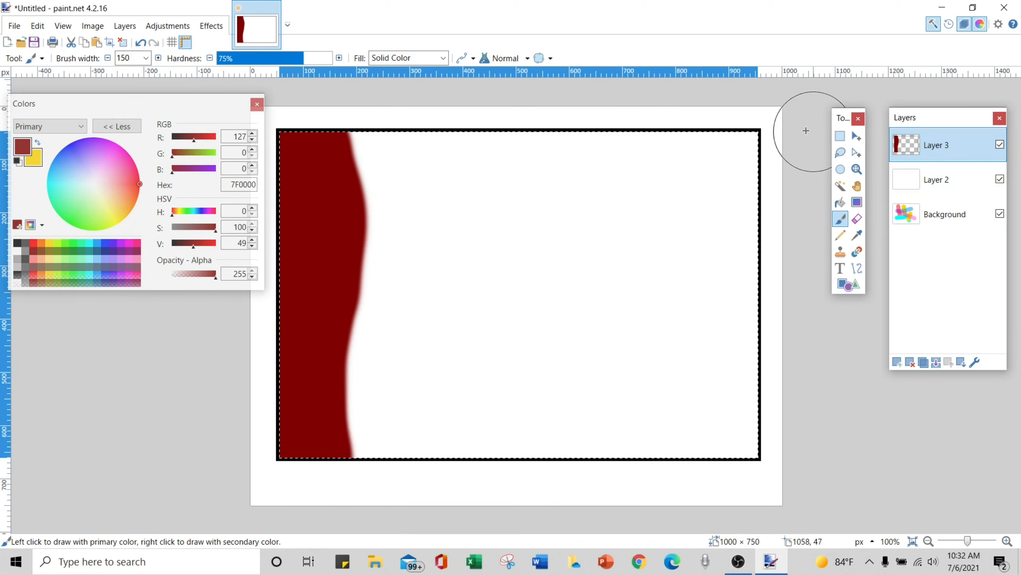
left_click(731, 138)
mouse_move(731, 139)
left_mouse_down()
mouse_move(749, 265)
mouse_move(733, 451)
mouse_move(698, 242)
left_mouse_up()
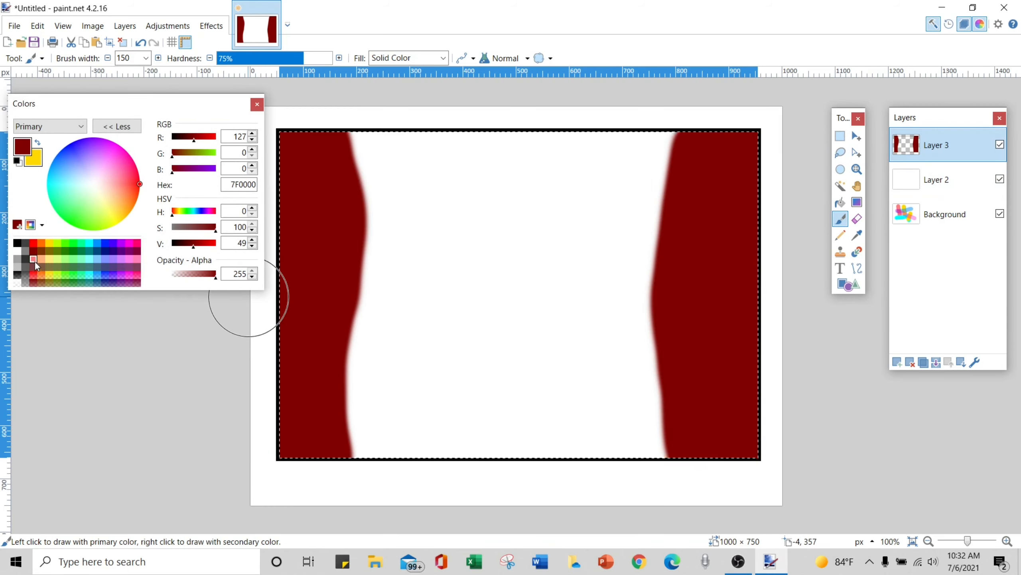
- Paint red FF0000 bands just inside the dark red sides and cover the remaining white center with light red FF7F7F
left_click(36, 244)
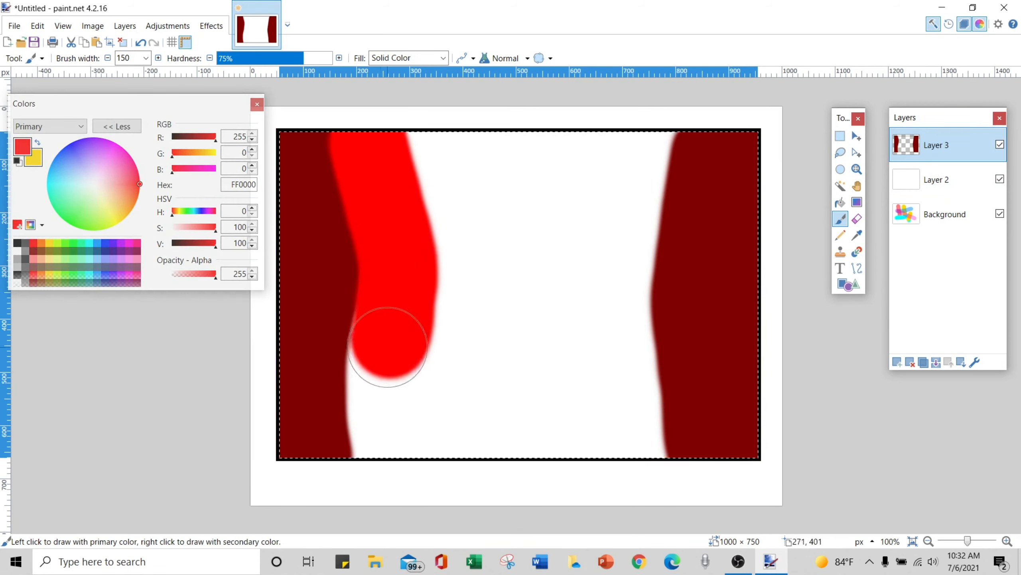
left_click_drag(387, 346, 388, 305)
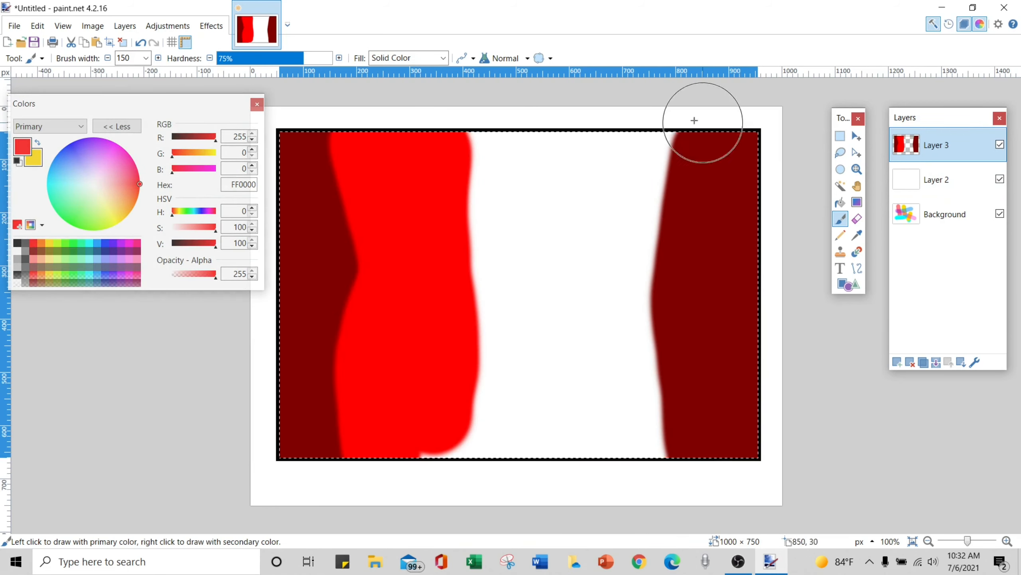
left_click_drag(638, 121, 646, 303)
mouse_move(616, 195)
left_mouse_down()
mouse_move(631, 378)
mouse_move(620, 456)
left_mouse_up()
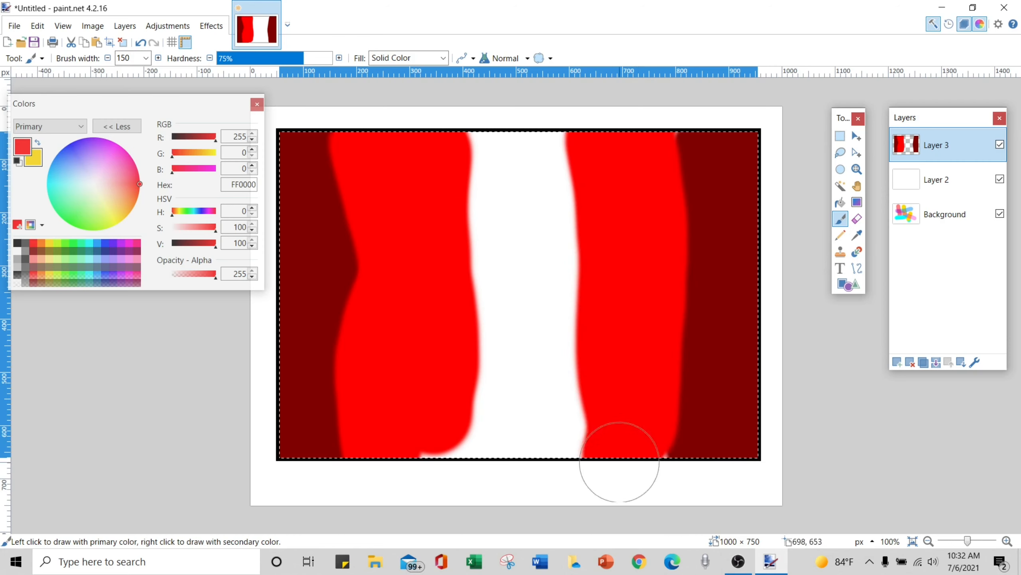
left_click(31, 259)
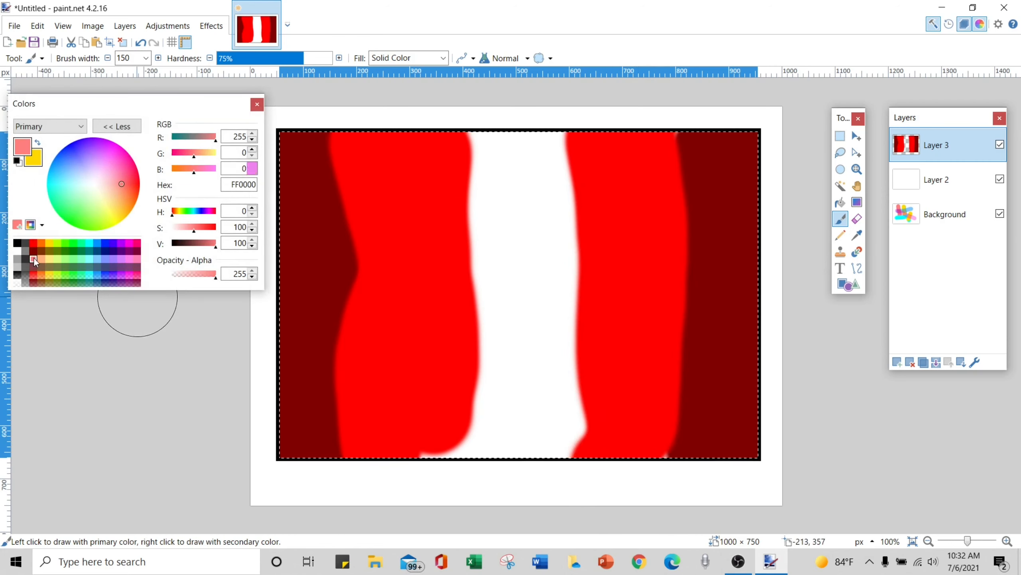
mouse_move(484, 137)
left_mouse_down()
mouse_move(512, 247)
mouse_move(491, 375)
mouse_move(494, 477)
mouse_move(548, 428)
mouse_move(568, 102)
mouse_move(500, 223)
left_mouse_up()
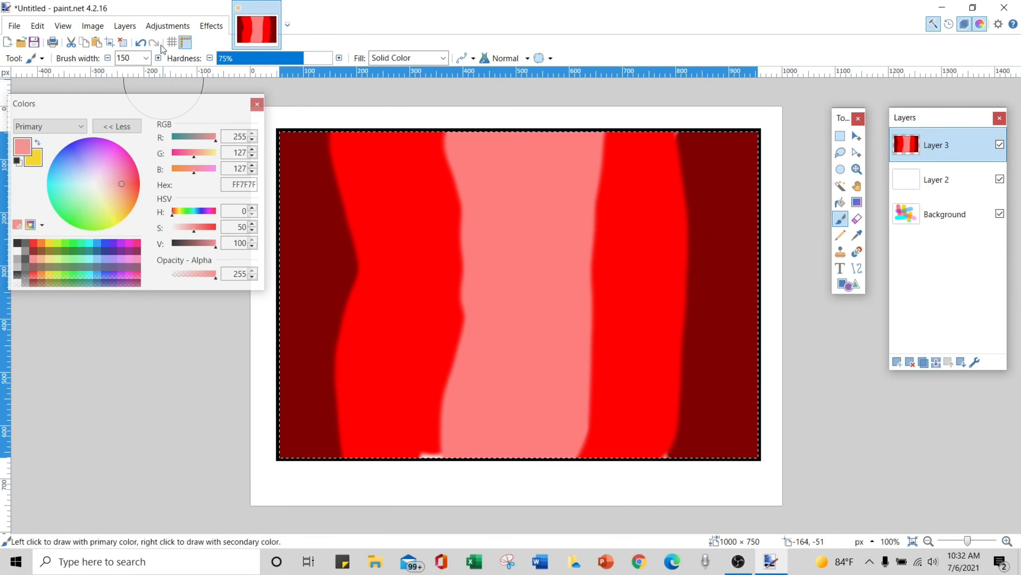
- Try a Gaussian Blur with a radius of 111 on the painted selection, then cancel it
left_click(219, 28)
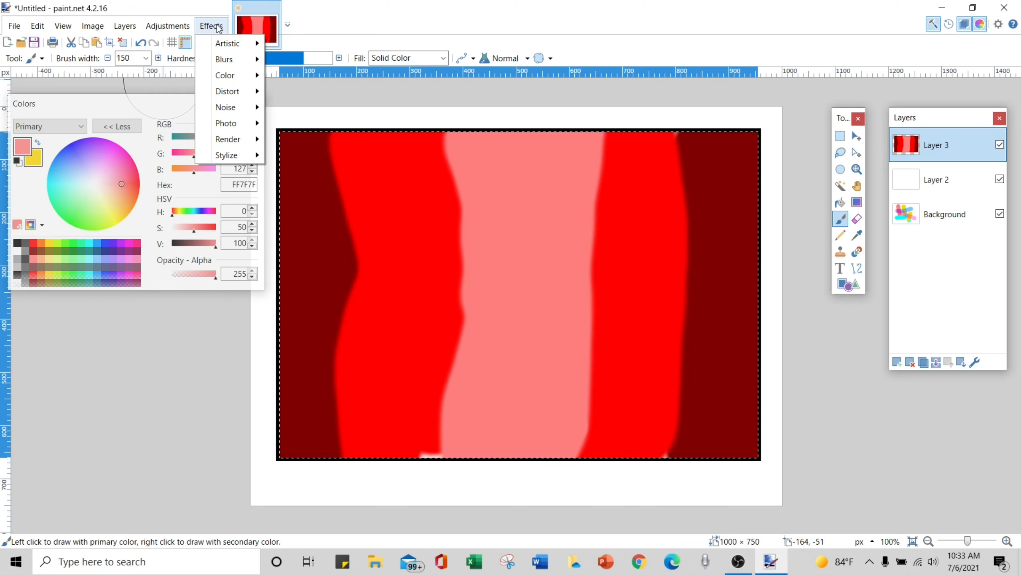
mouse_move(225, 59)
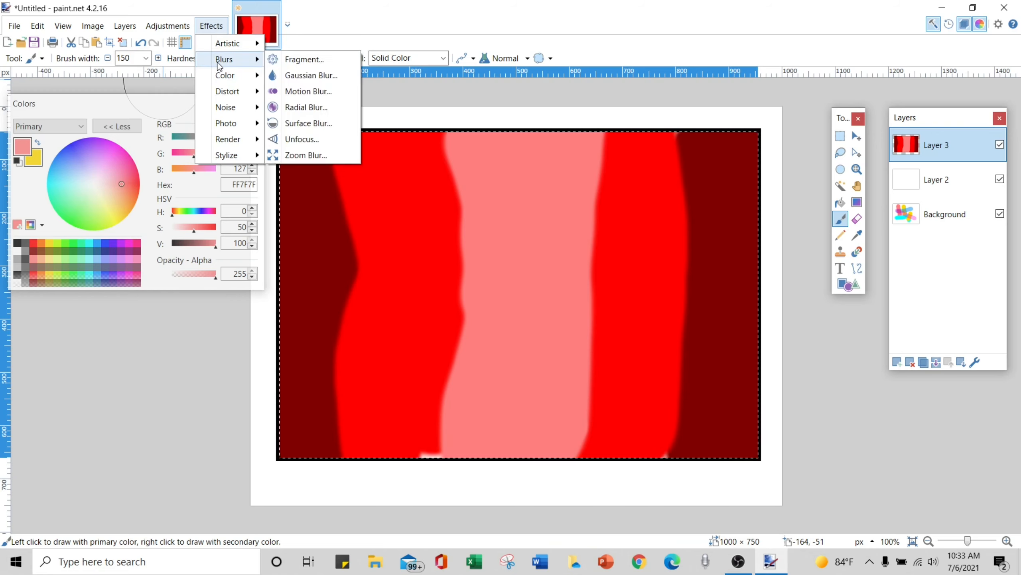
left_click(356, 75)
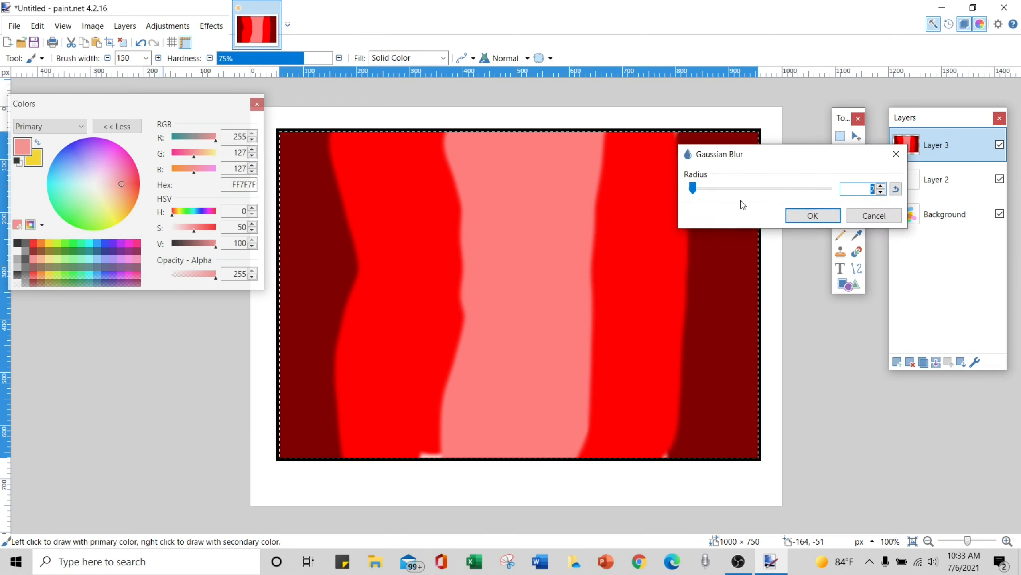
left_click_drag(696, 193, 893, 109)
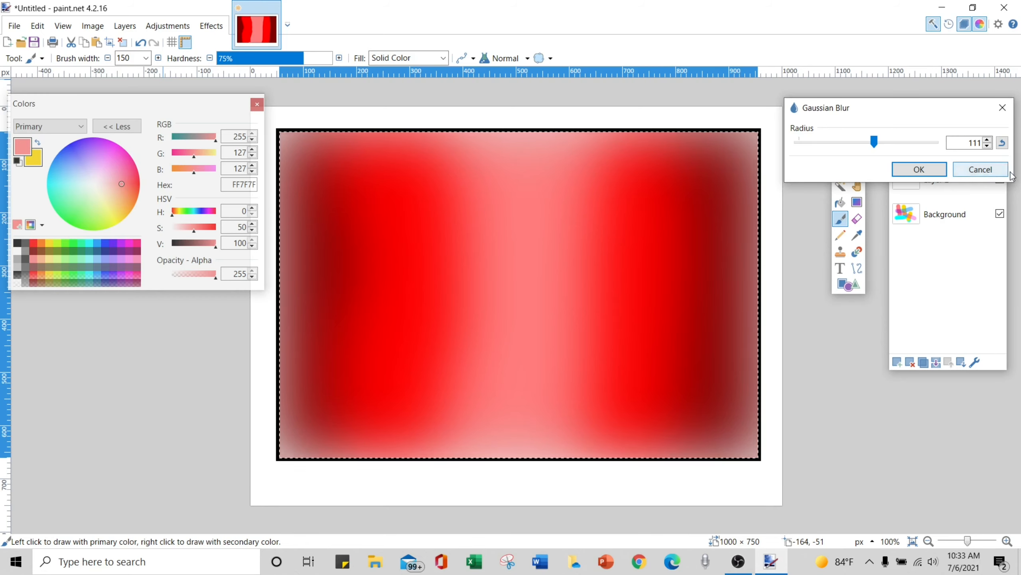
left_click(994, 170)
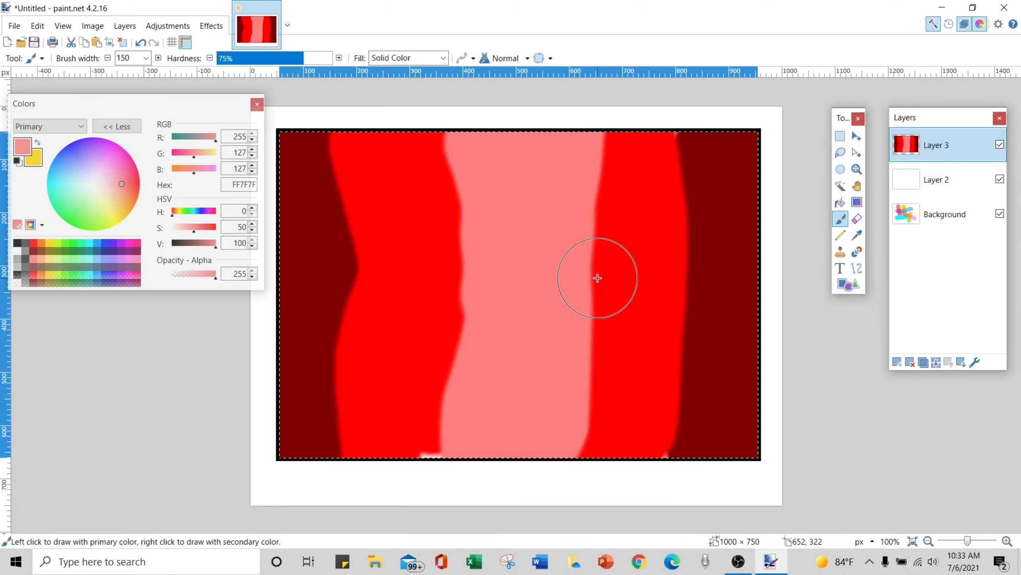
- Undo all the painted bands inside the rectangle, keeping its interior selected
left_click(139, 43)
left_click(139, 43)
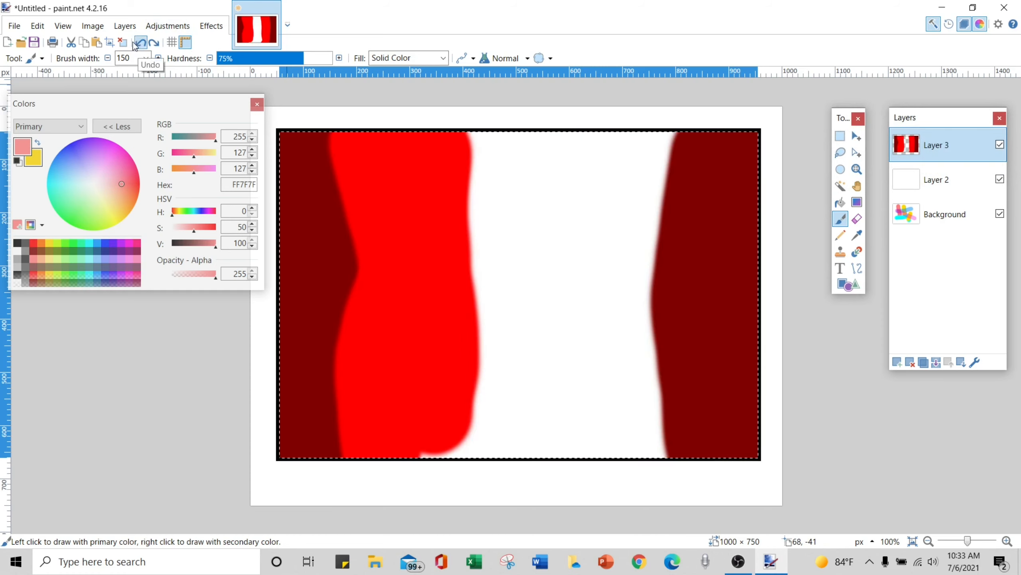
left_click(126, 43)
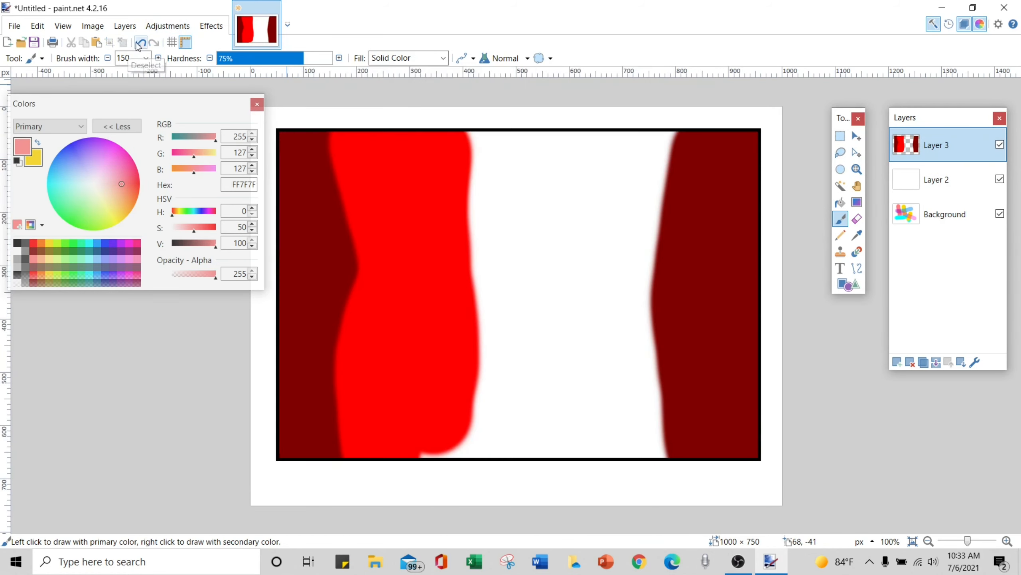
left_click(137, 43)
left_click(139, 42)
left_click(140, 43)
left_click(139, 43)
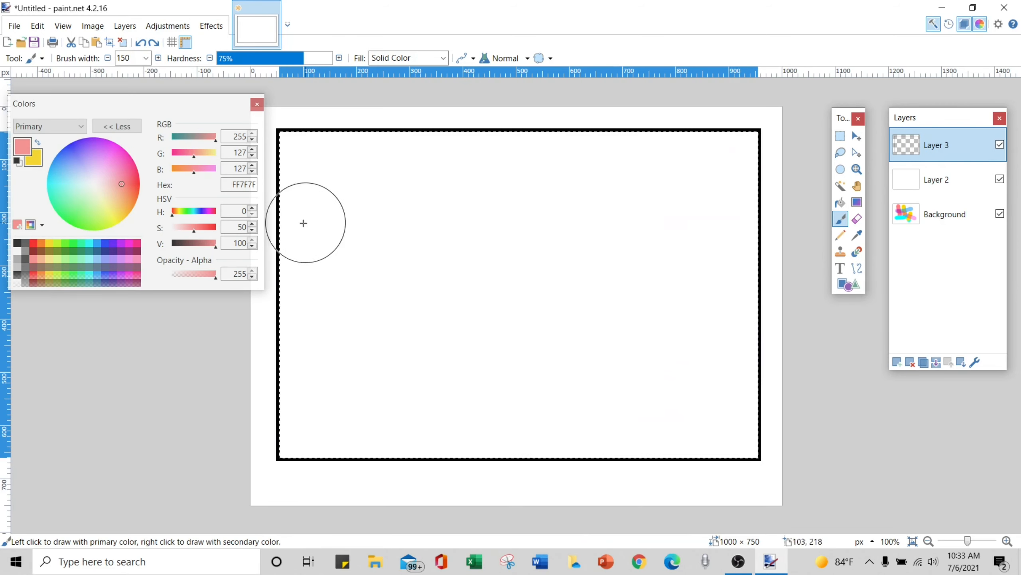
- Set the primary color to red FF0000 and fill the selected rectangle interior with the Paint Bucket
left_click(33, 243)
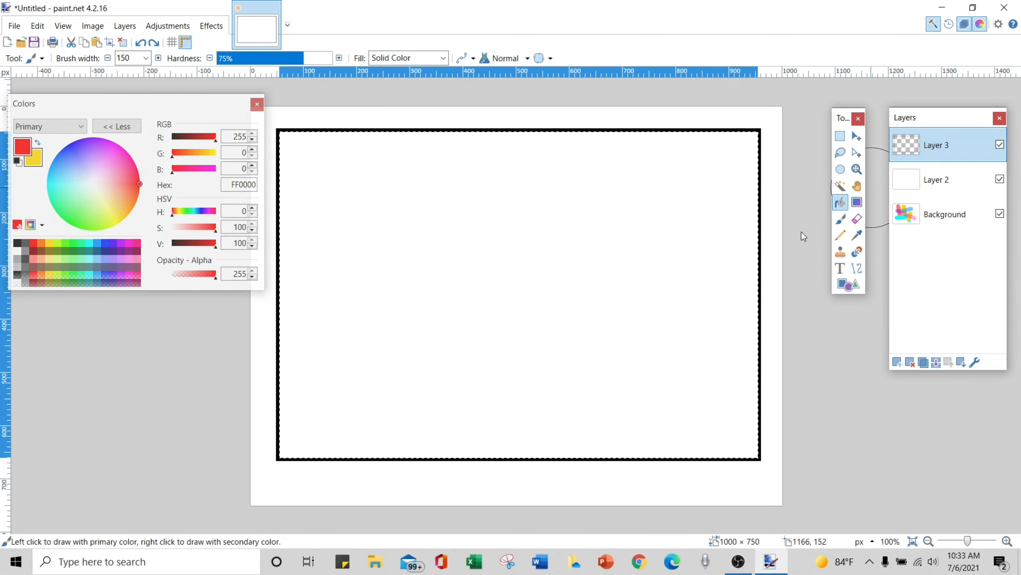
left_click(840, 202)
left_click(644, 242)
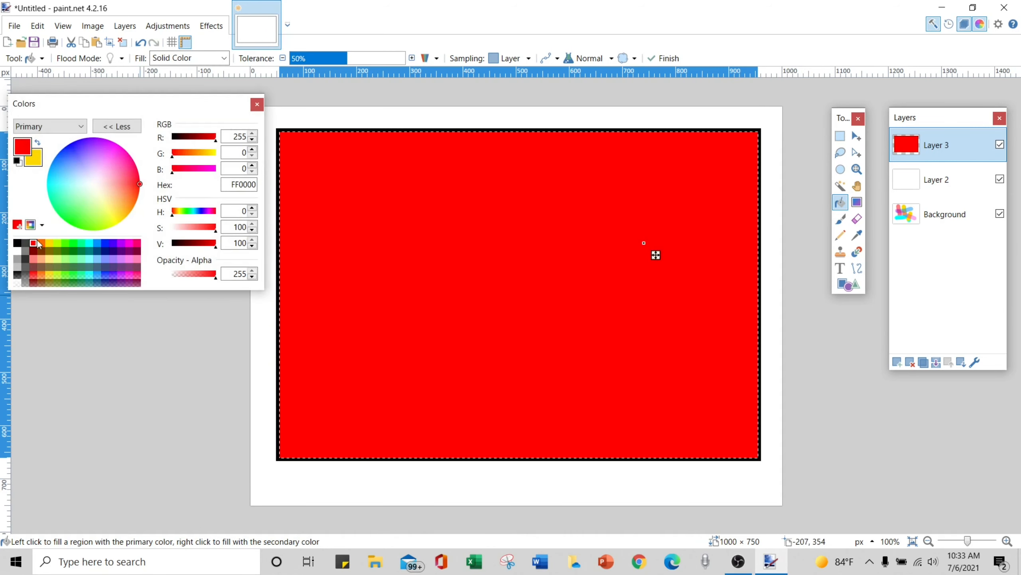
- Lower the primary color's value to 24 (3D0000) and brush bands along the left and right edges of the red interior
left_click(840, 219)
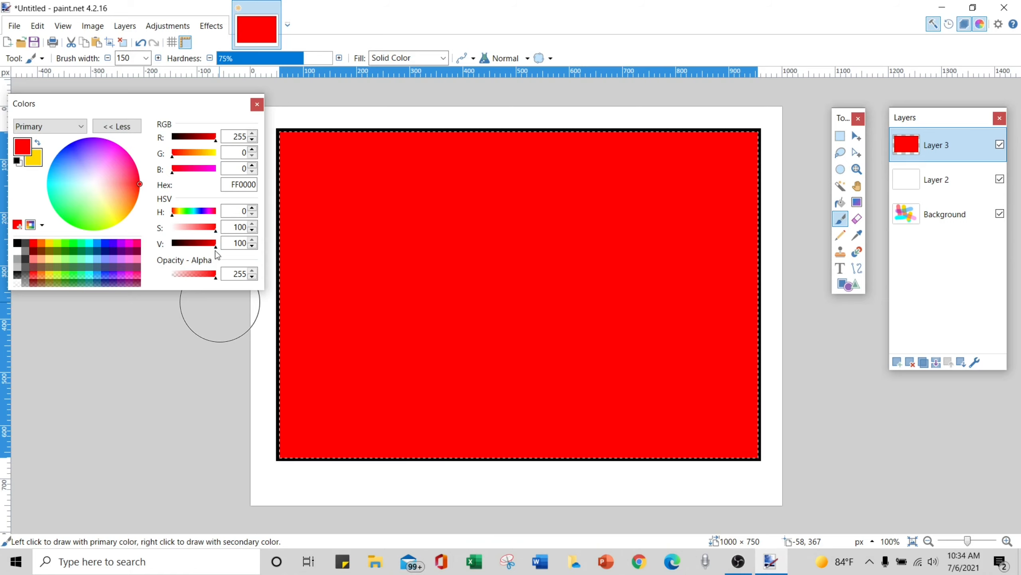
mouse_move(215, 246)
left_mouse_down()
mouse_move(188, 247)
mouse_move(216, 246)
left_mouse_up()
mouse_move(218, 250)
left_mouse_down()
mouse_move(173, 248)
mouse_move(217, 246)
left_mouse_up()
mouse_move(216, 231)
left_mouse_down()
mouse_move(169, 231)
mouse_move(218, 228)
left_mouse_up()
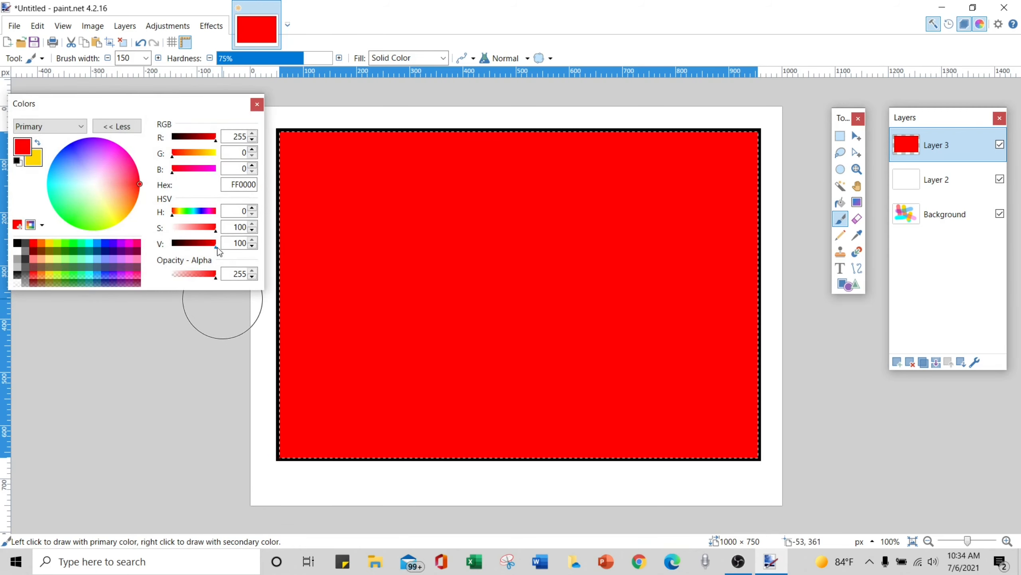
left_click_drag(213, 249, 183, 251)
left_click_drag(292, 148, 275, 463)
mouse_move(773, 167)
left_mouse_down()
mouse_move(752, 184)
mouse_move(761, 294)
mouse_move(751, 463)
left_mouse_up()
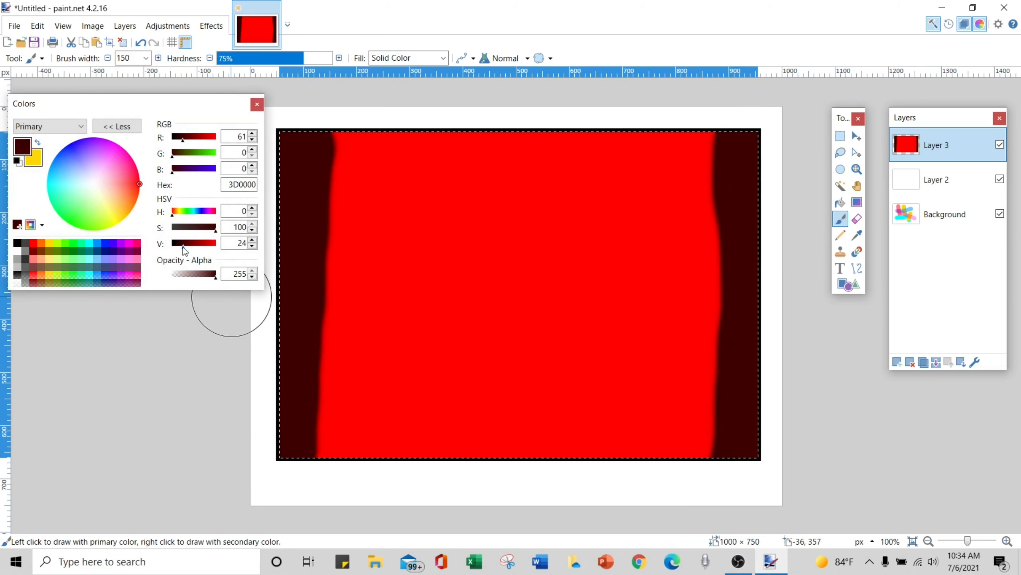
- Raise the color's value to 41 (680000) and brush a band inside the darkest one on each side
left_click_drag(182, 247, 194, 246)
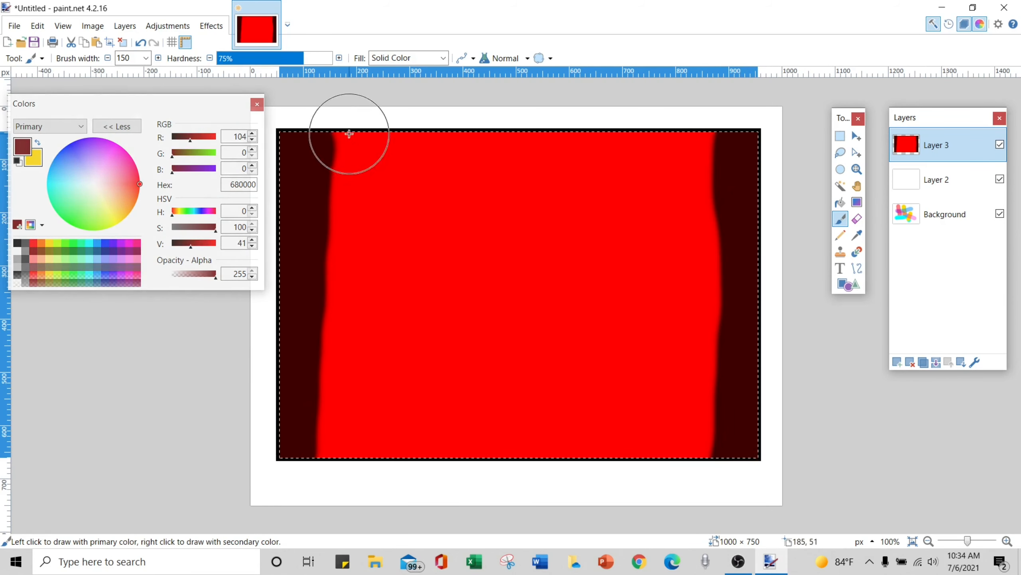
left_click_drag(349, 130, 348, 203)
left_click_drag(350, 324, 331, 467)
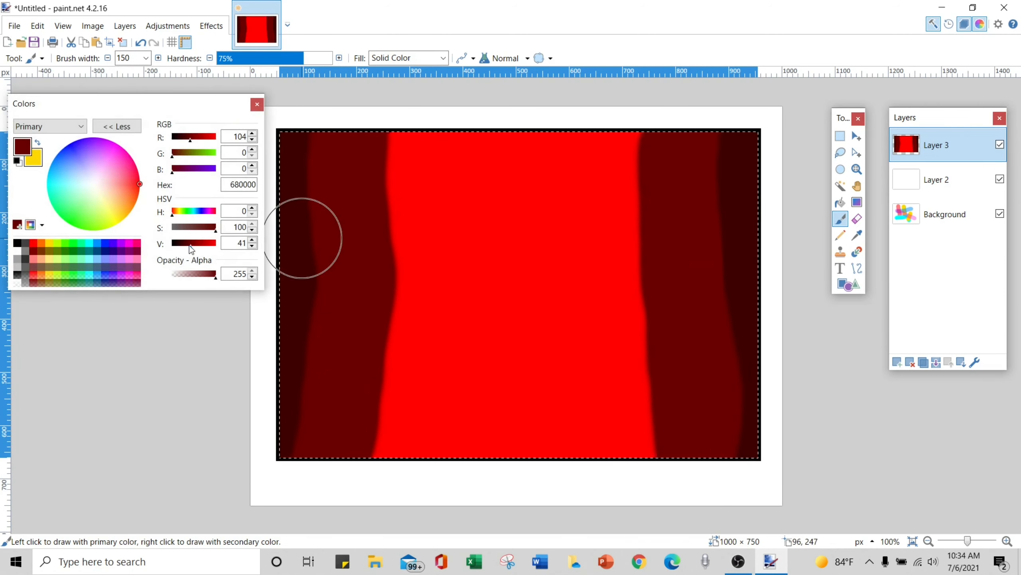
- Raise the color's value to 68 (AD0000) and brush a band along the inner edge of each 680000 band
left_click_drag(193, 245, 202, 246)
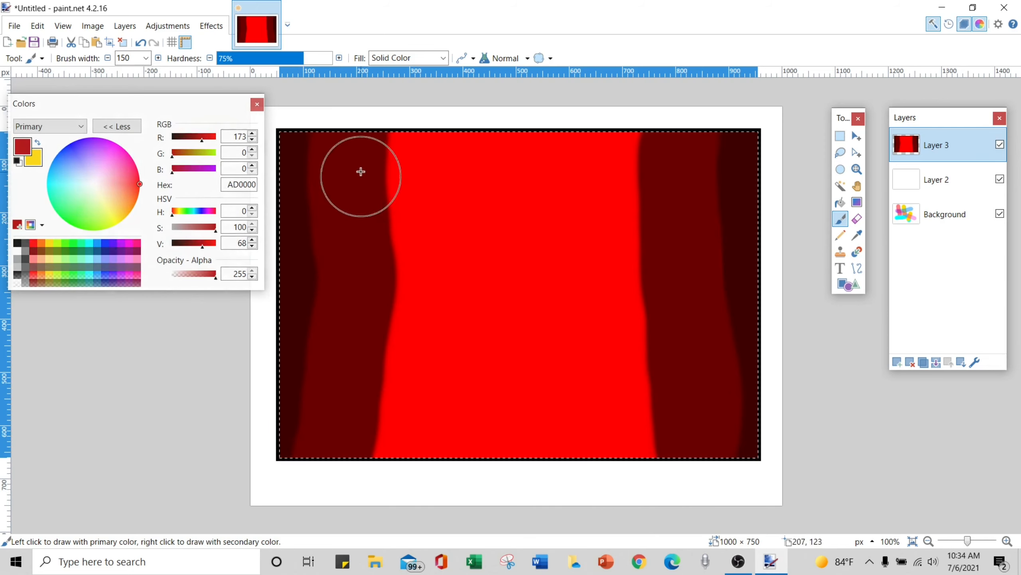
left_click_drag(373, 417, 380, 483)
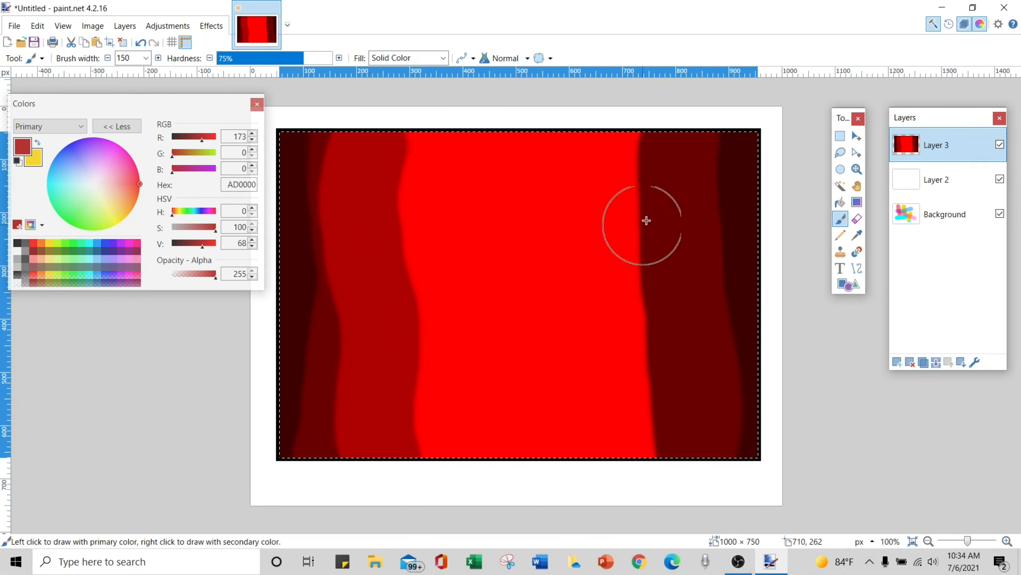
left_click_drag(647, 408, 646, 480)
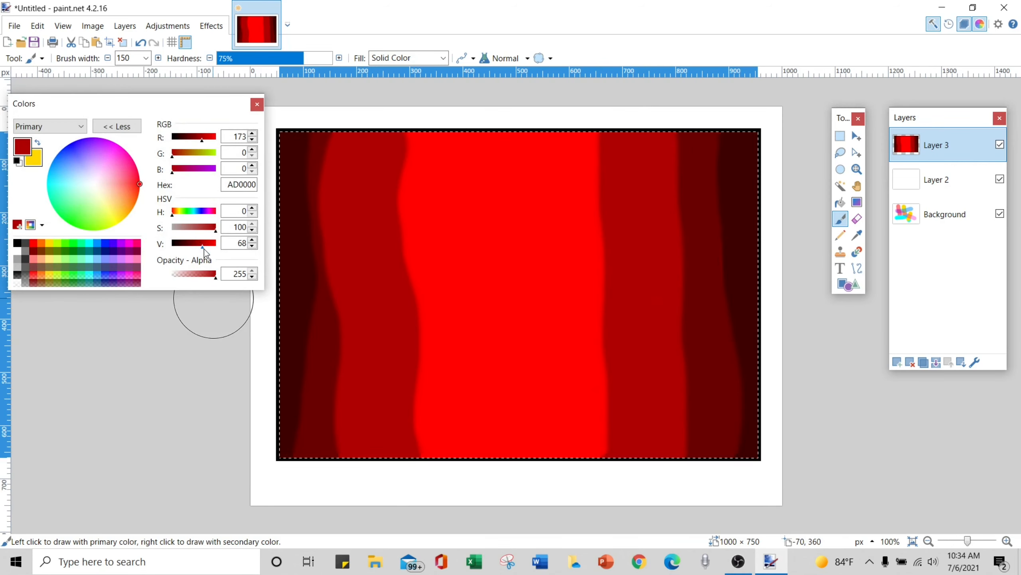
- Raise the color's value to 100 (FF0000) and brush over the inner edges of both AD0000 bands
left_click_drag(204, 245, 273, 246)
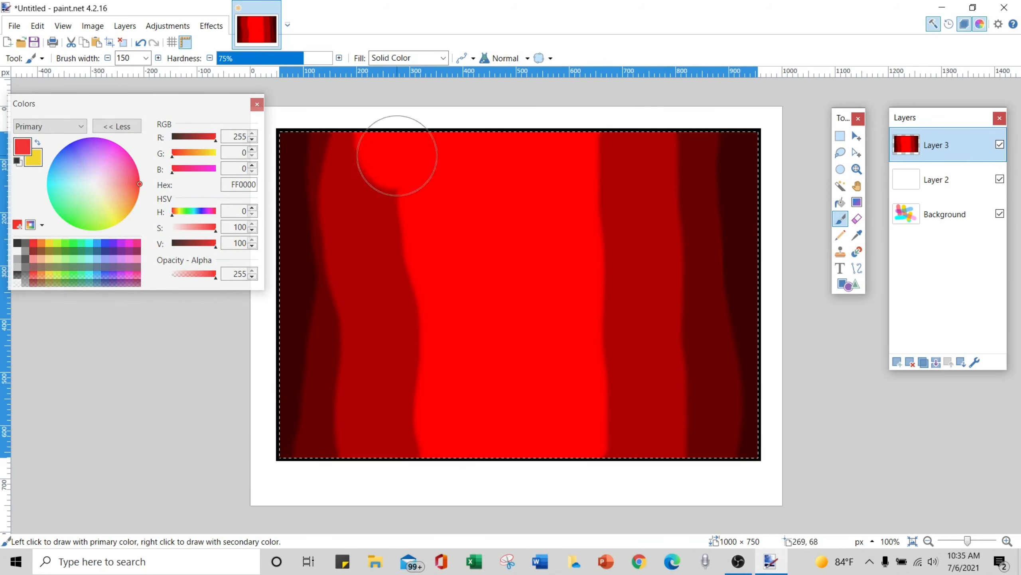
left_click(415, 410)
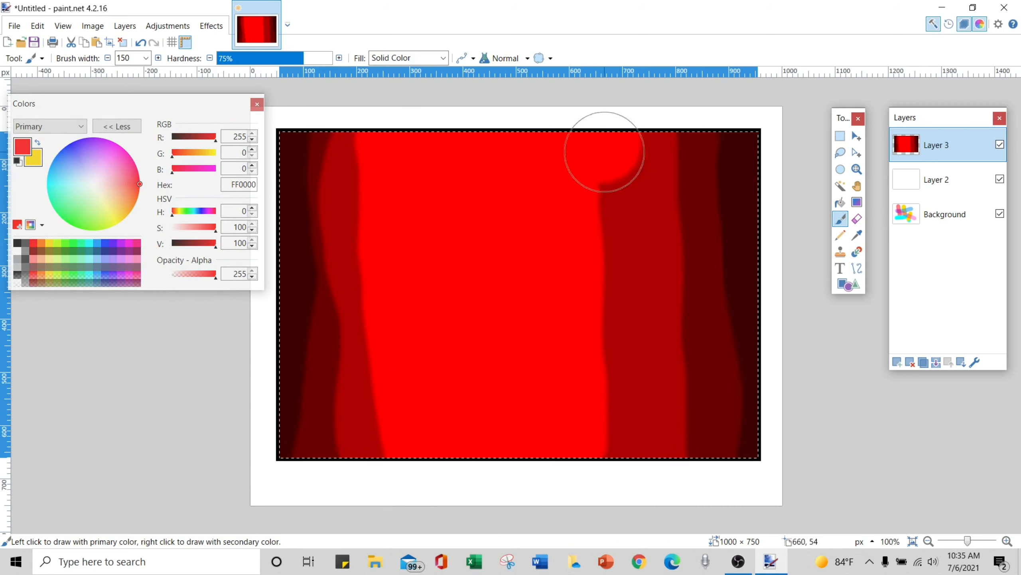
left_click_drag(613, 302, 616, 477)
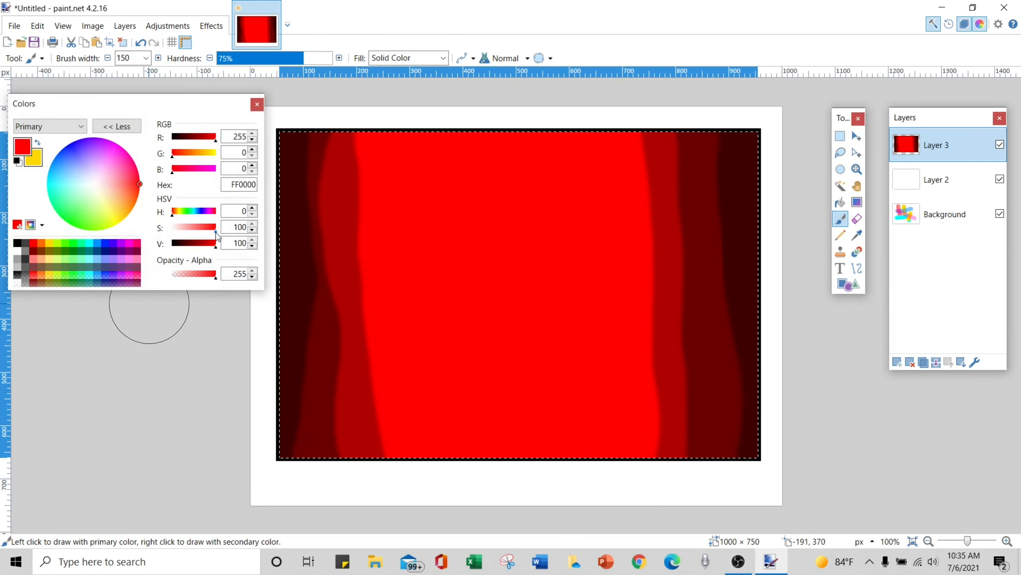
- Lower the saturation to 73 (FF4444) and brush two lighter bands within the red area, undoing a misplaced first stroke
left_click_drag(216, 234, 204, 236)
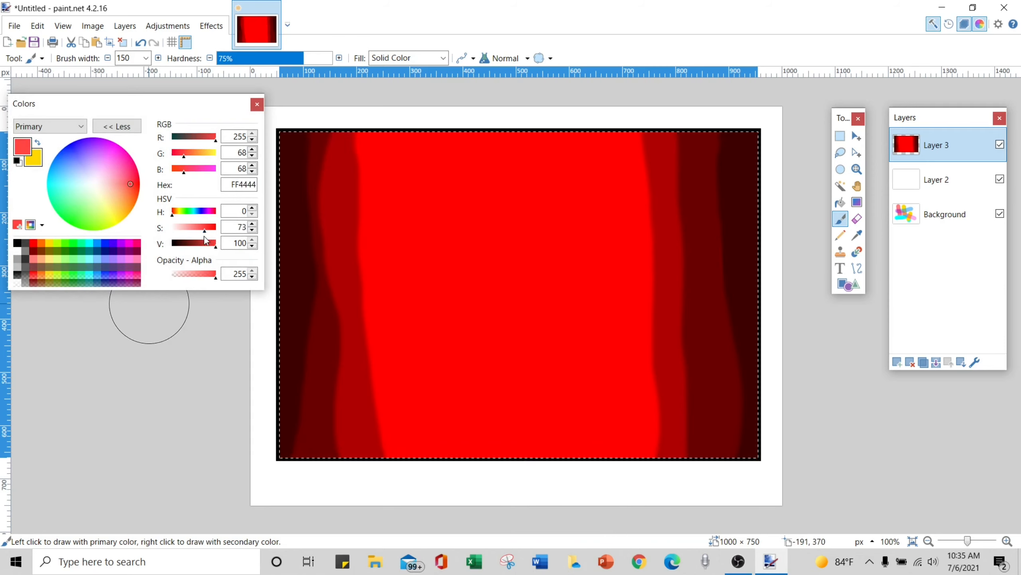
left_click(390, 157)
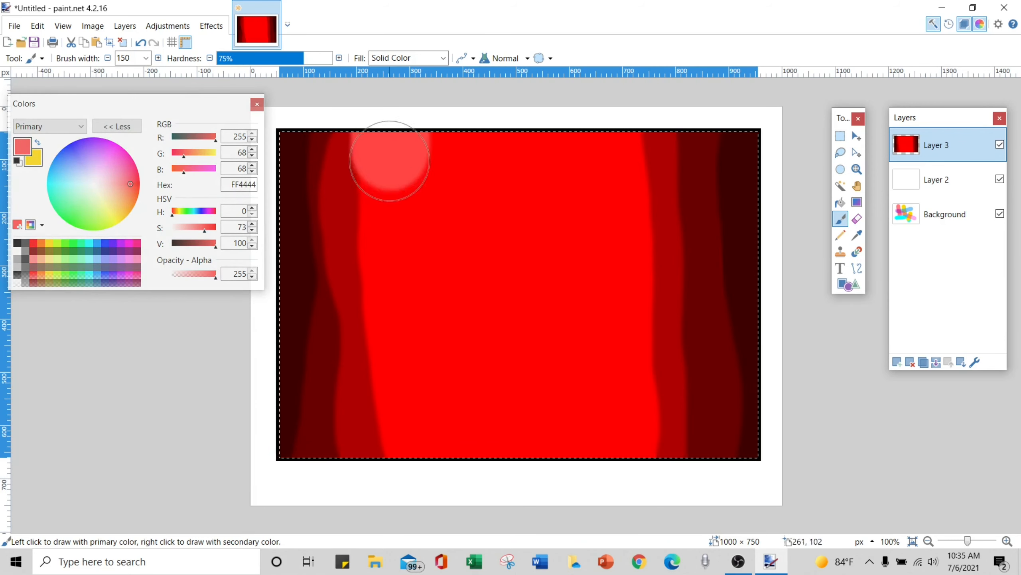
left_click(141, 42)
left_click(434, 142)
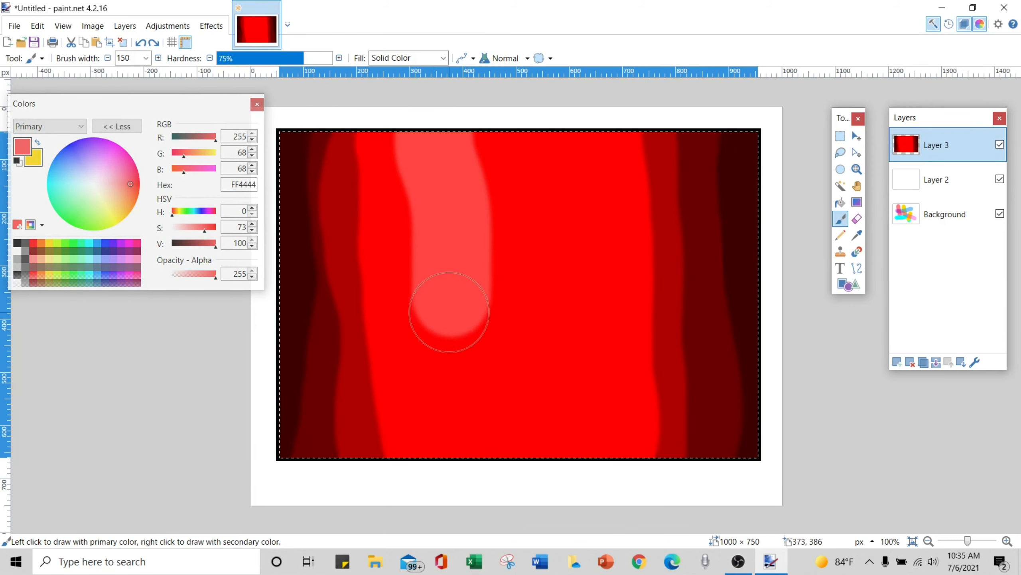
left_click_drag(450, 306, 433, 483)
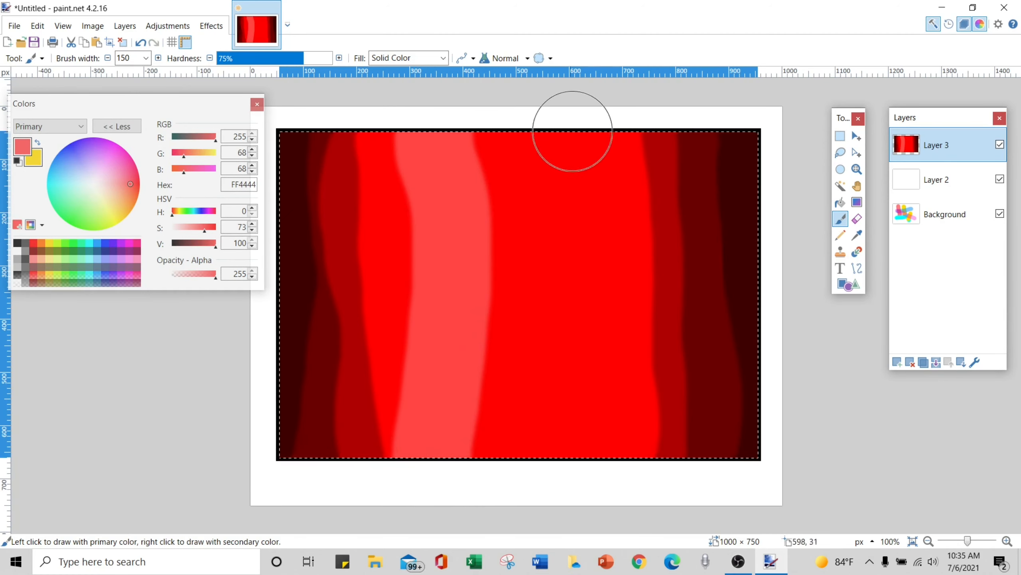
left_click_drag(573, 131, 602, 301)
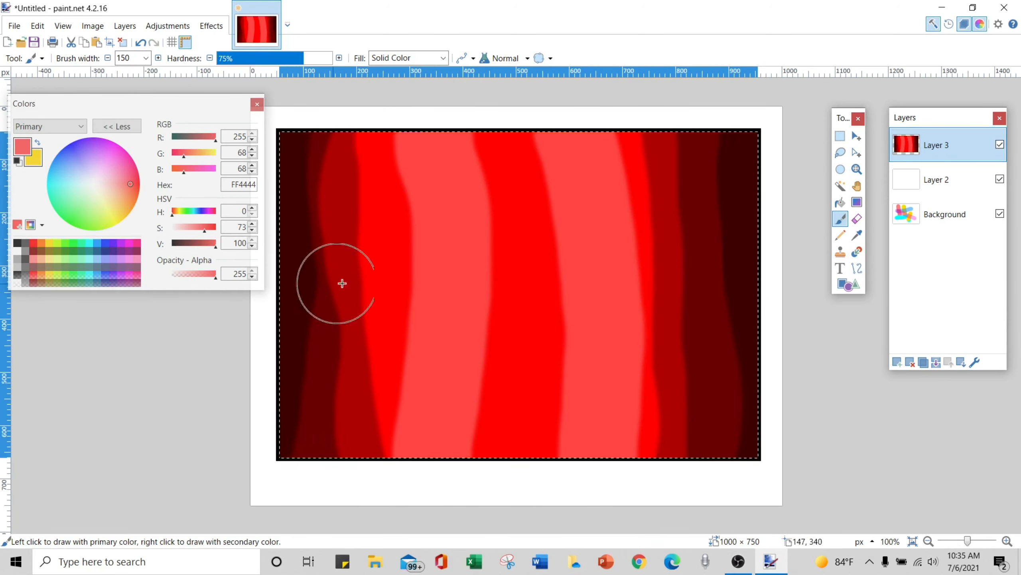
- Lower the saturation to 45 (FF8C8C) and brush two adjacent light bands down the center of the rectangle
left_click_drag(204, 232, 192, 233)
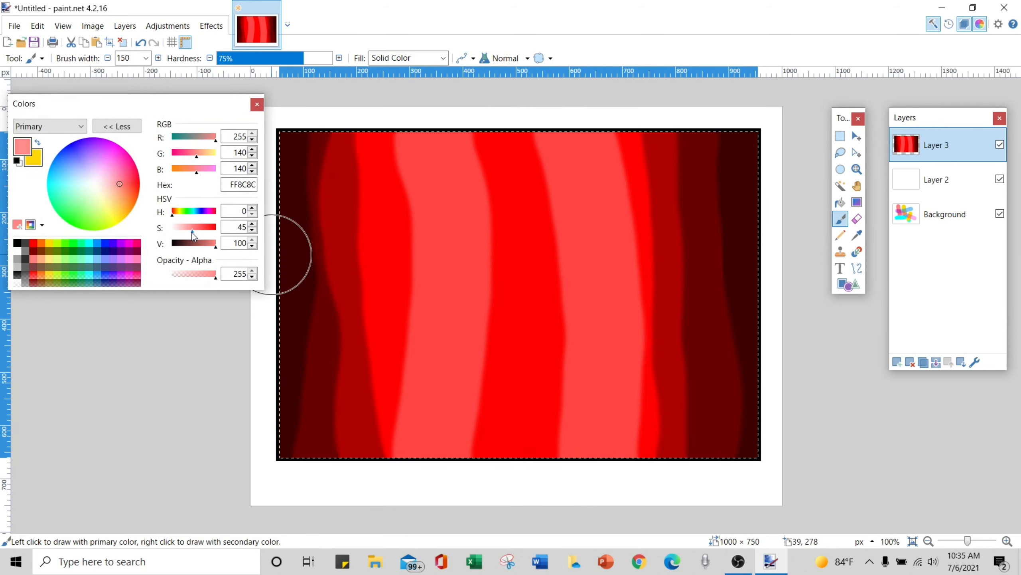
left_click_drag(480, 137, 489, 229)
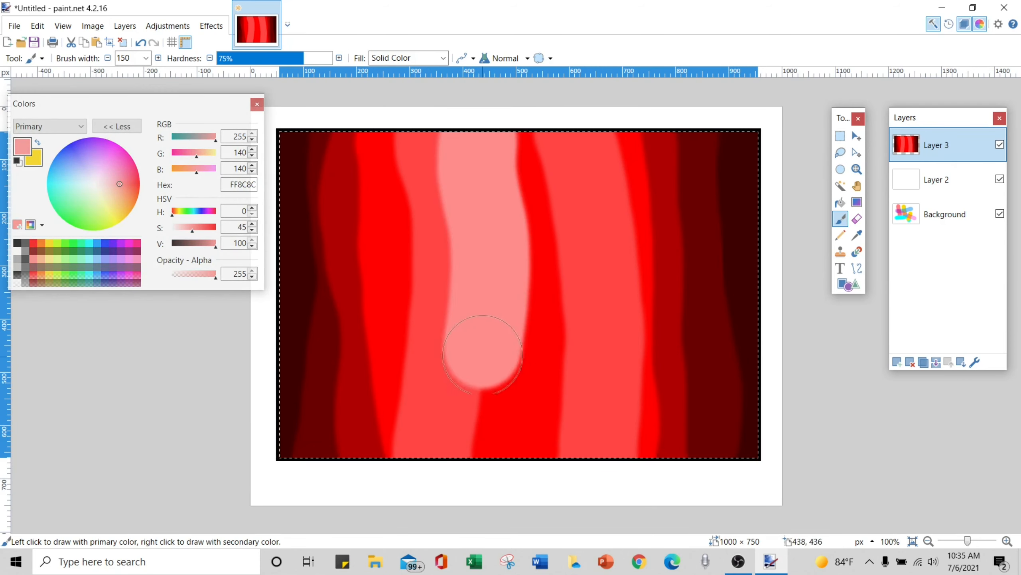
left_click_drag(482, 353, 494, 481)
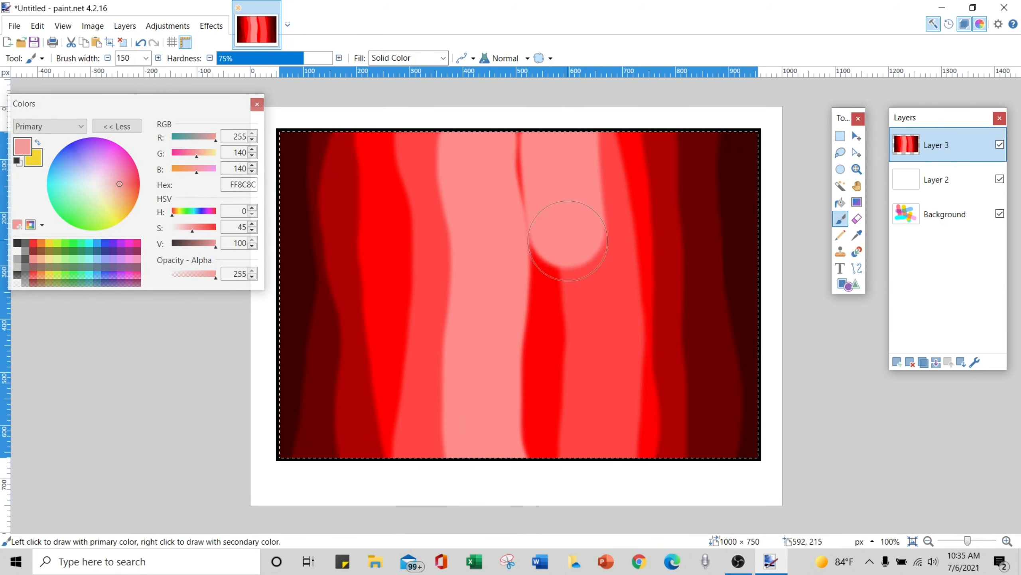
left_click_drag(567, 375, 547, 474)
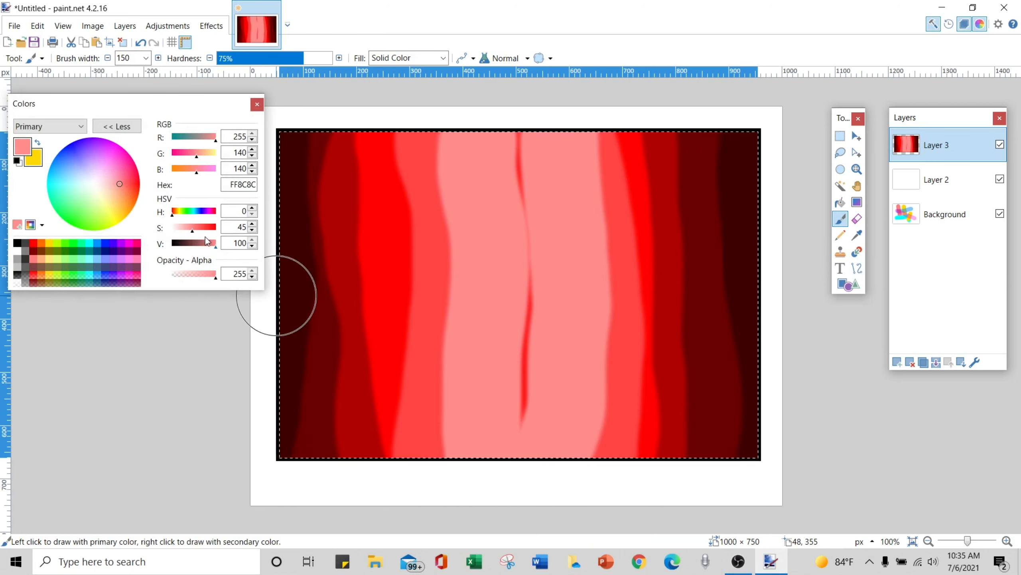
- Lower the saturation to 25 (FFBFBF) and brush a pale band down the center of the rectangle
left_click_drag(192, 233, 184, 233)
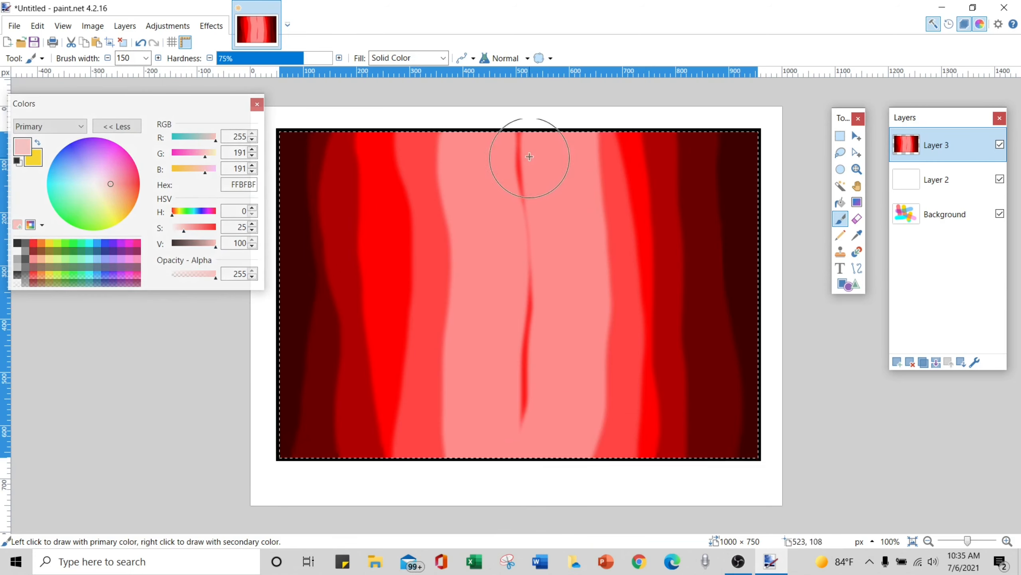
mouse_move(523, 314)
left_mouse_down()
mouse_move(528, 377)
mouse_move(520, 561)
left_mouse_up()
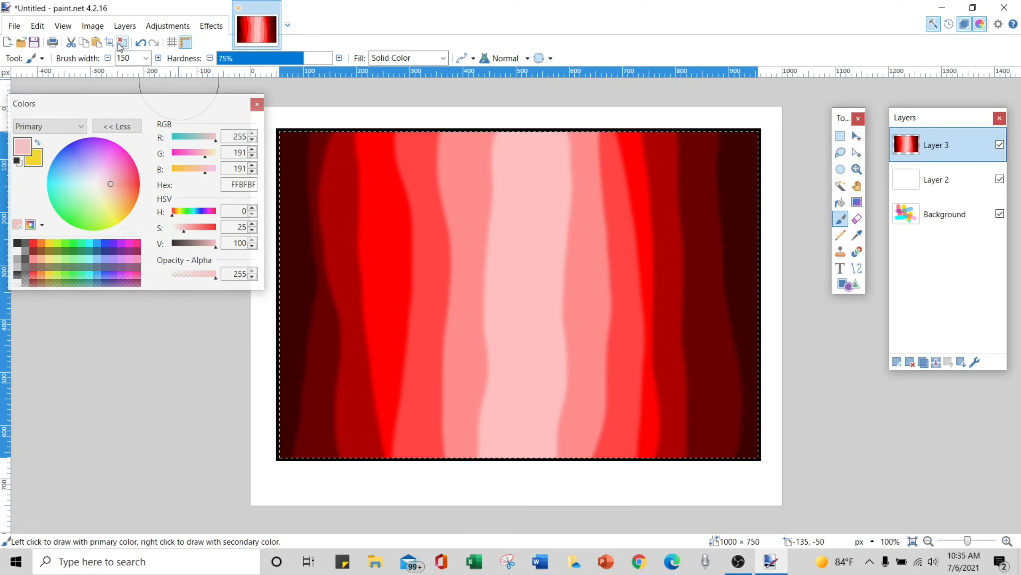
- Set the saturation to 0 (FFFFFF) and the brush width to 55, and brush a white stripe down the middle of the pale center band
left_click(147, 60)
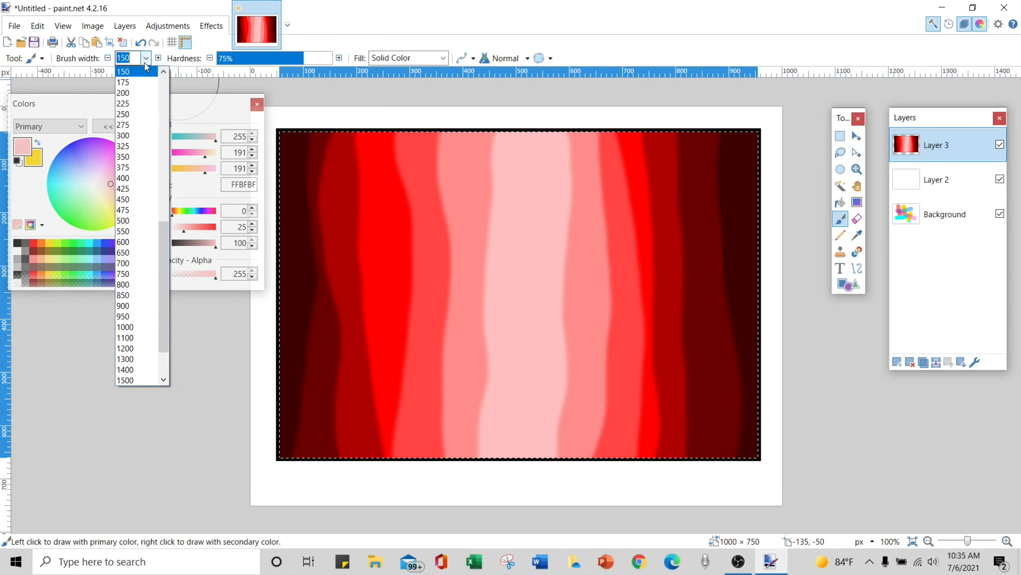
left_click_drag(165, 238, 173, 172)
left_click(135, 179)
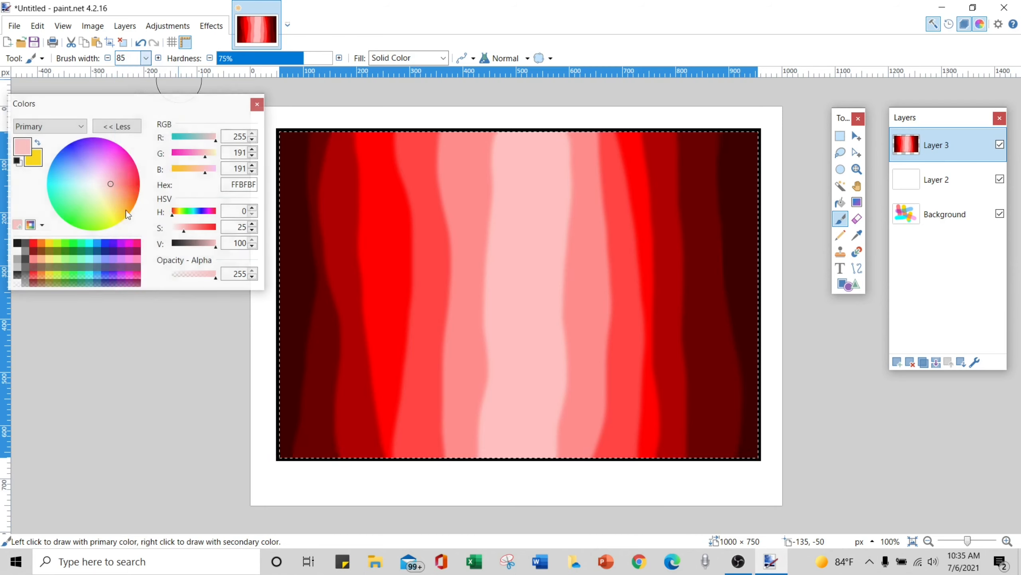
left_click_drag(187, 233, 172, 233)
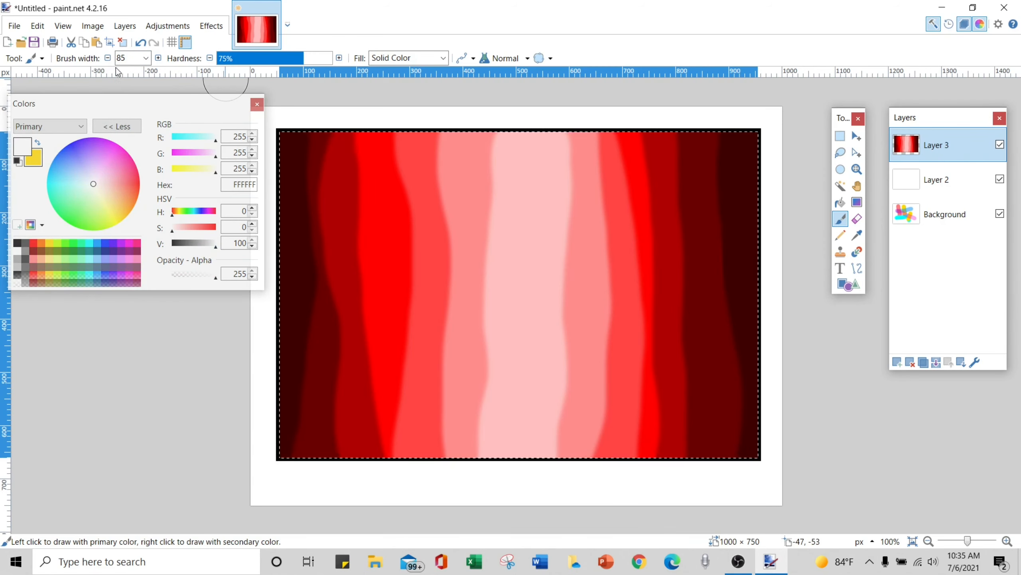
left_click(146, 58)
scroll(164, 215, "up", 3)
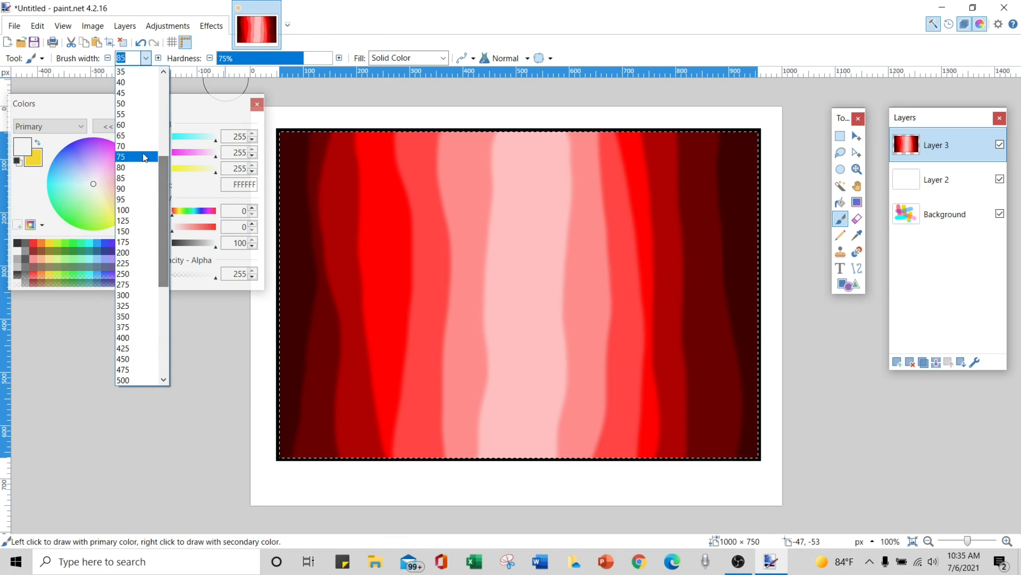
left_click(140, 118)
mouse_move(527, 133)
left_mouse_down()
mouse_move(520, 280)
mouse_move(530, 371)
mouse_move(516, 527)
left_mouse_up()
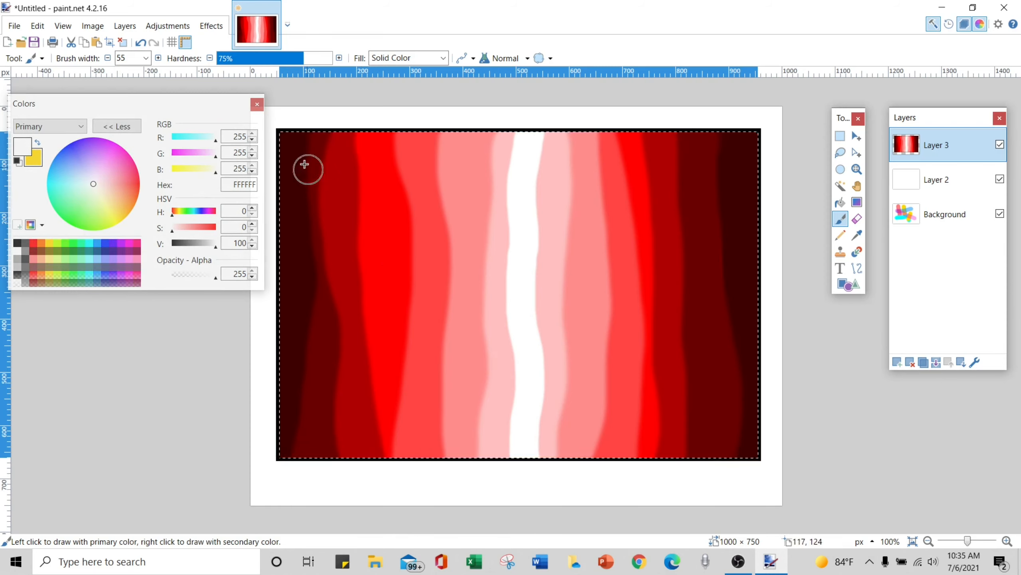
- Apply a Gaussian Blur to the selected rectangle on Layer 3, with a radius large enough to blend the brushed bands smoothly
left_click(214, 32)
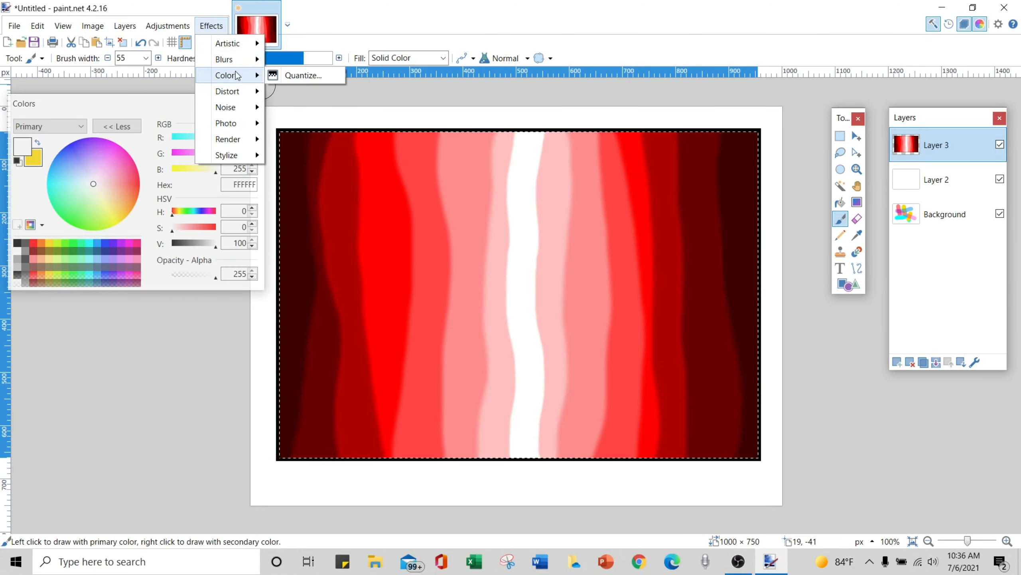
mouse_move(239, 63)
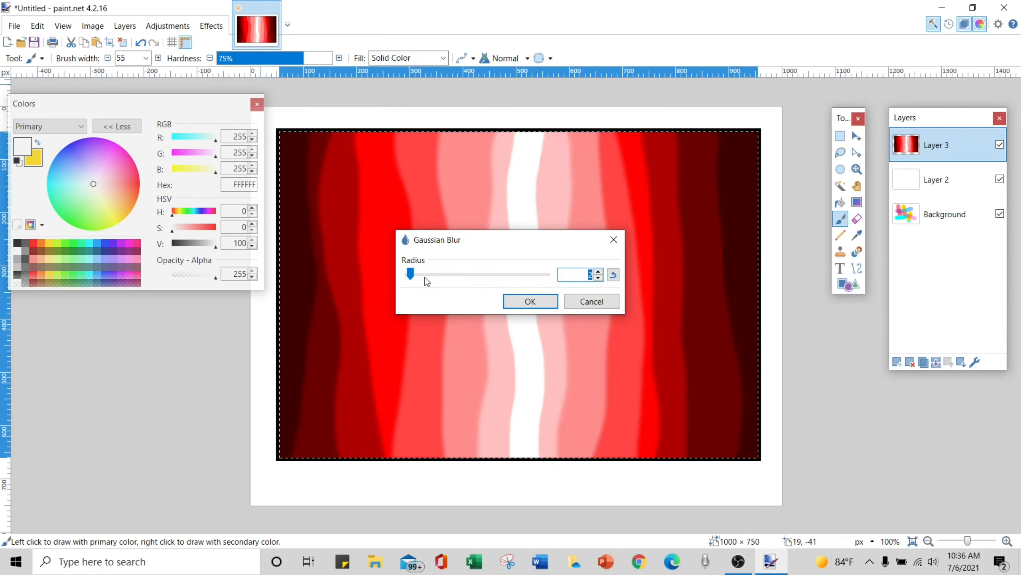
left_click_drag(462, 241, 786, 206)
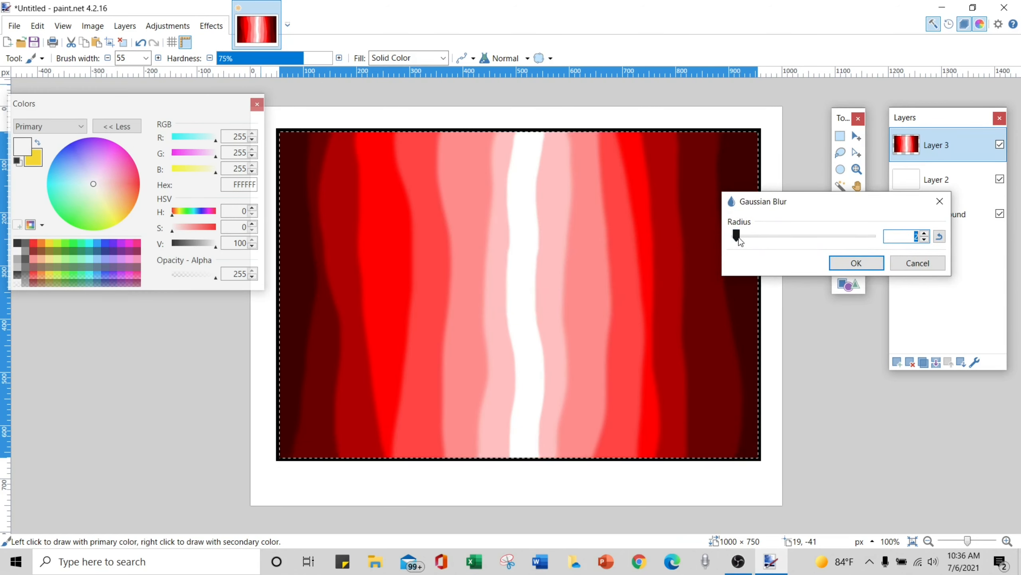
left_click_drag(740, 239, 943, 116)
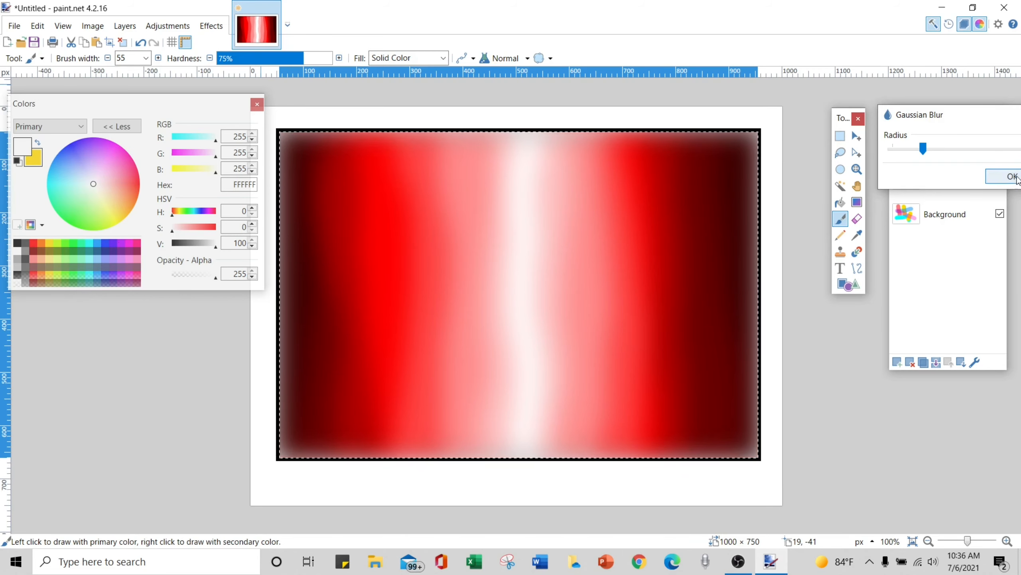
left_click(997, 176)
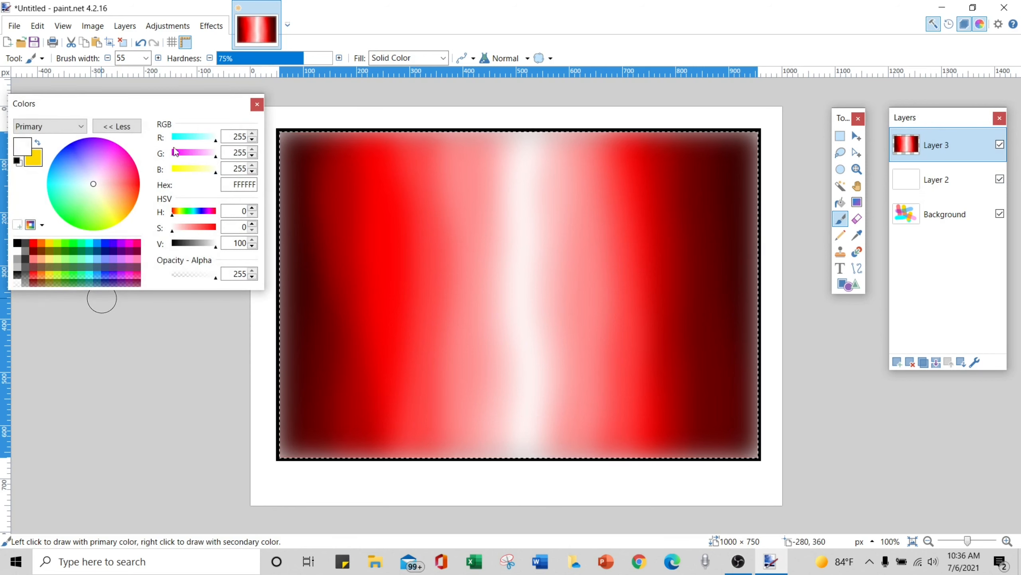
- Pick orange (FF6A00) as the primary color and adjust its green and blue to 150 and 103 (FF9667)
left_click(41, 244)
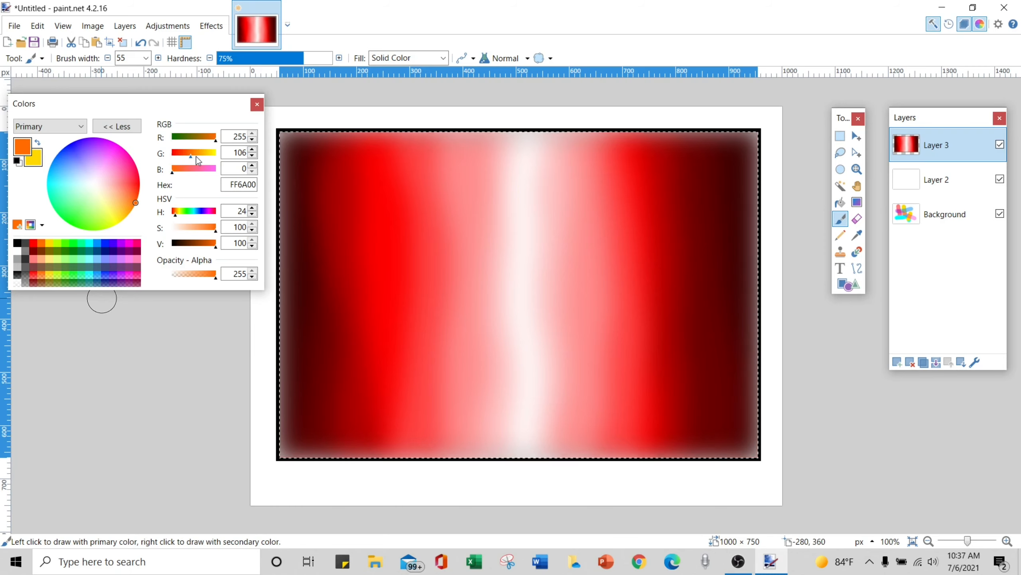
mouse_move(193, 160)
left_mouse_down()
mouse_move(201, 162)
mouse_move(185, 161)
mouse_move(187, 171)
mouse_move(198, 171)
left_mouse_up()
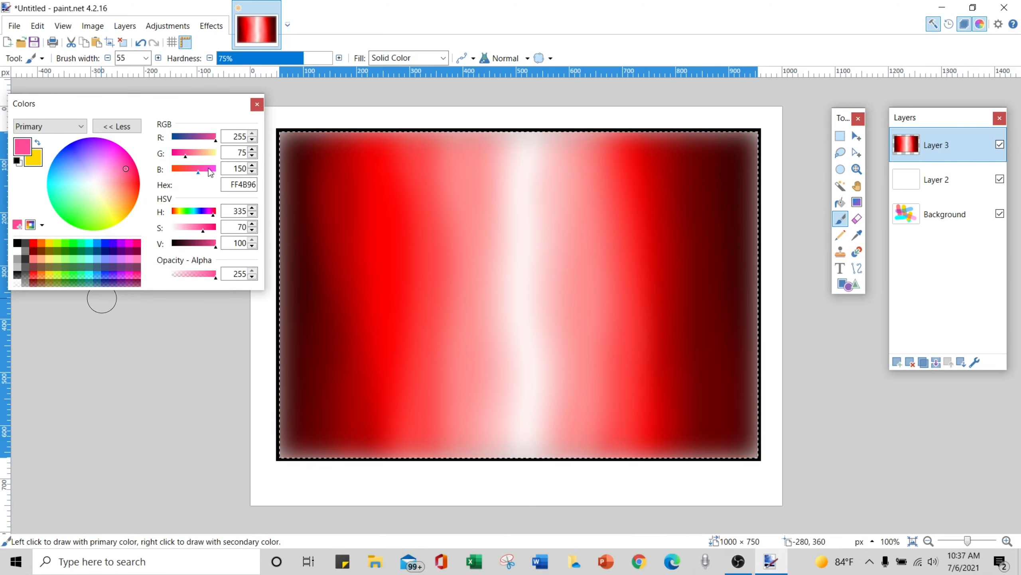
mouse_move(200, 173)
left_mouse_down()
mouse_move(190, 174)
mouse_move(199, 157)
left_mouse_up()
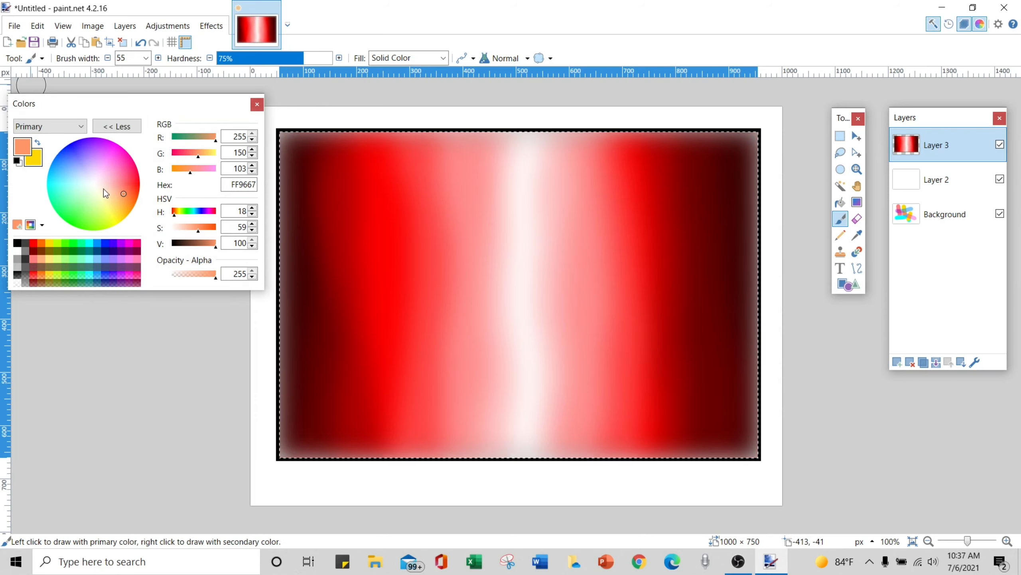
- Shift the primary color to hue 6 on the color wheel, and set its saturation and value to 60 (99463D)
left_click_drag(125, 192, 103, 184)
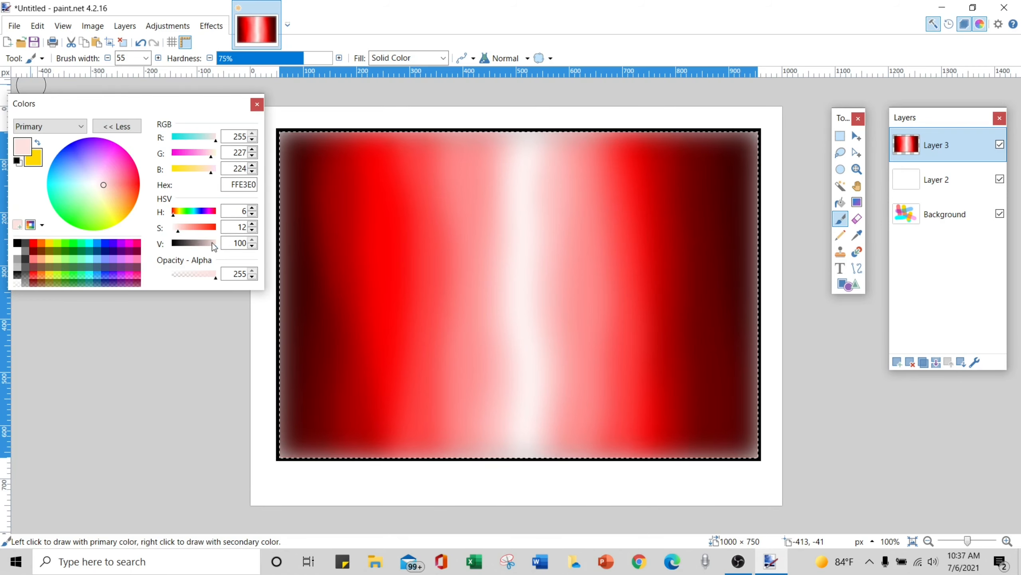
left_click_drag(177, 230, 216, 230)
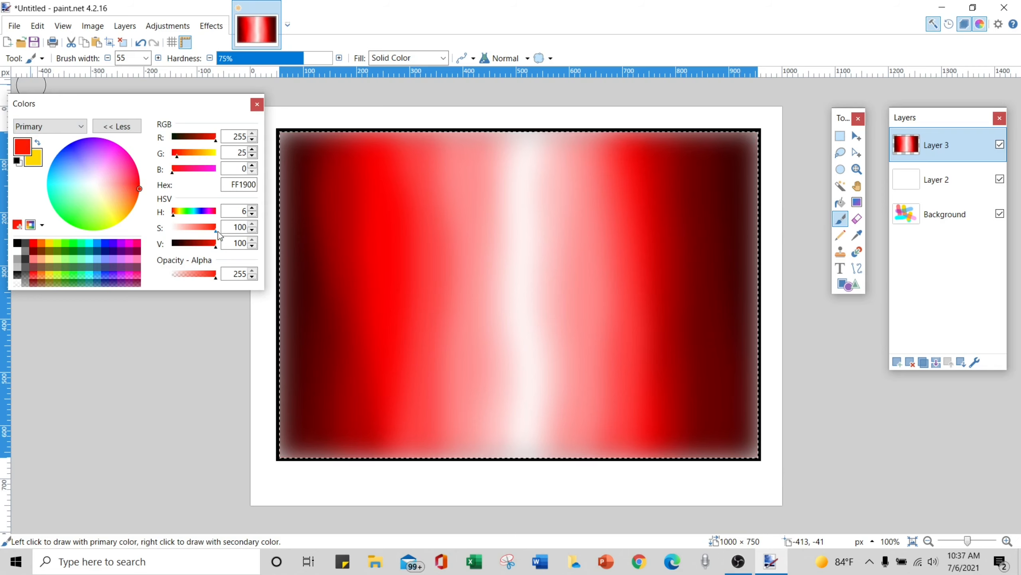
left_click_drag(217, 232, 198, 234)
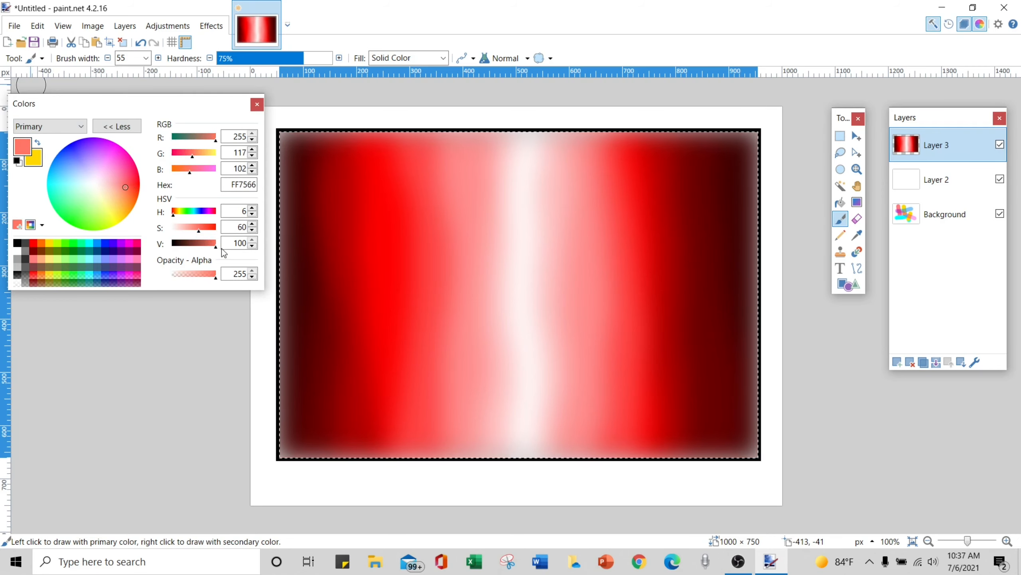
left_click_drag(217, 245, 199, 247)
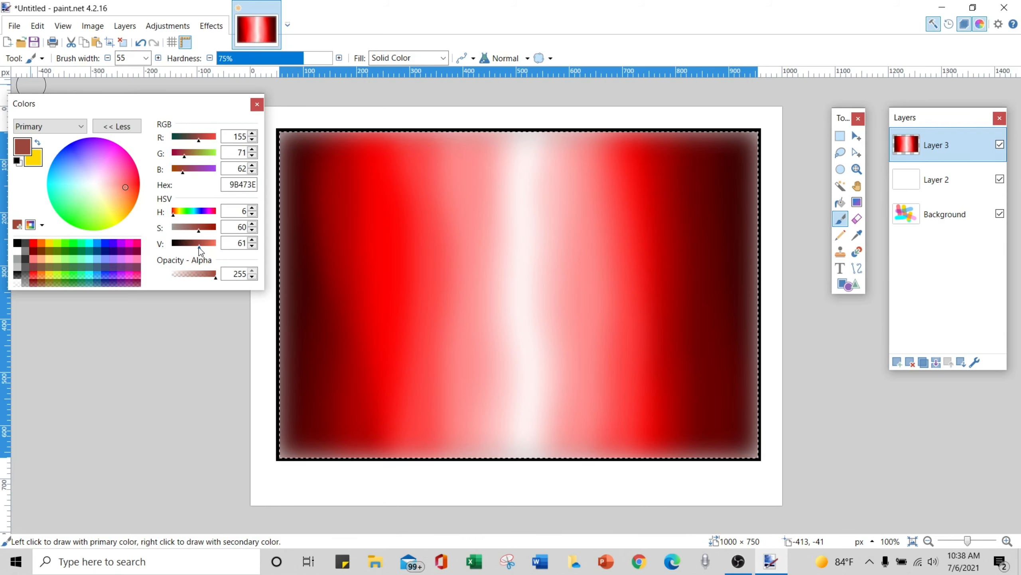
left_click(254, 241)
left_click(253, 241)
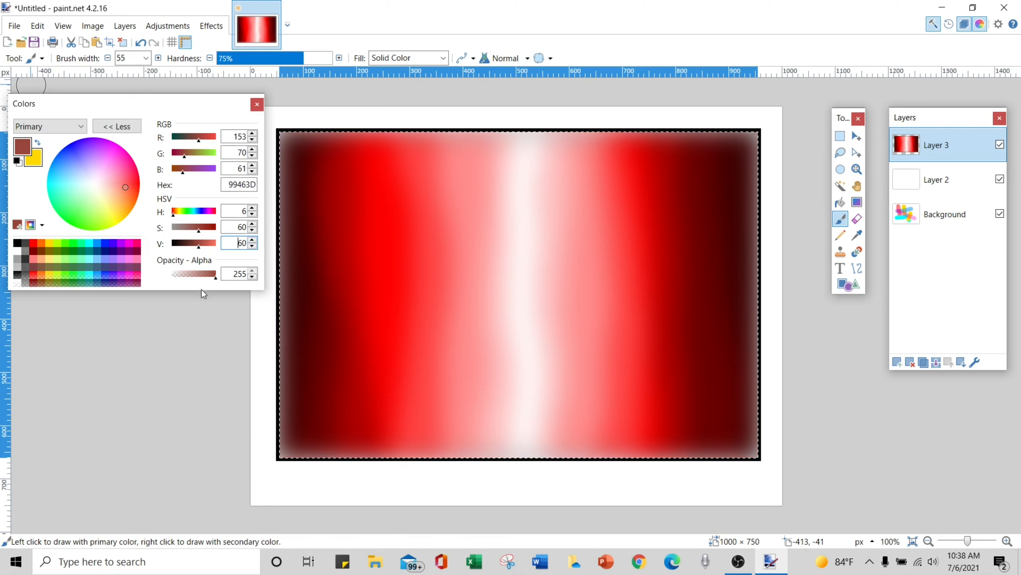